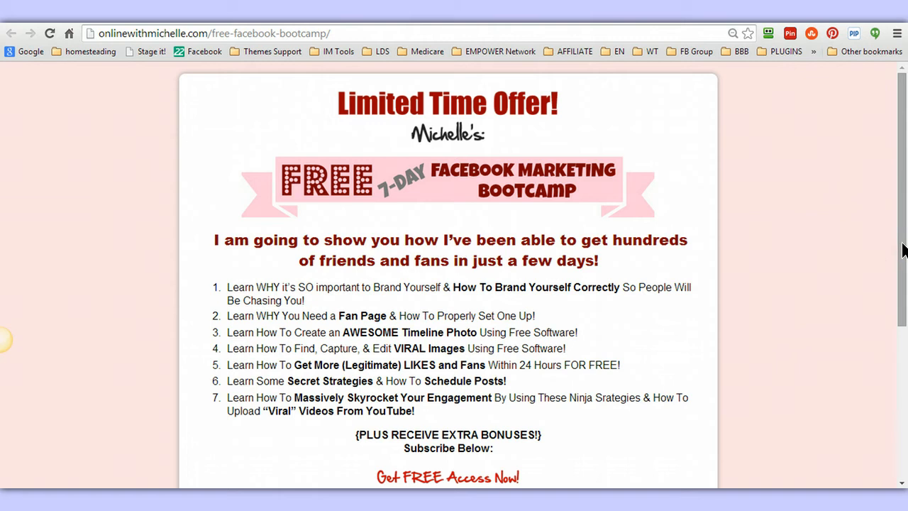
Review the free Facebook bootcamp squeeze page and the Thank You & Welcome page that subscribers reach
left_click_drag(903, 249, 902, 213)
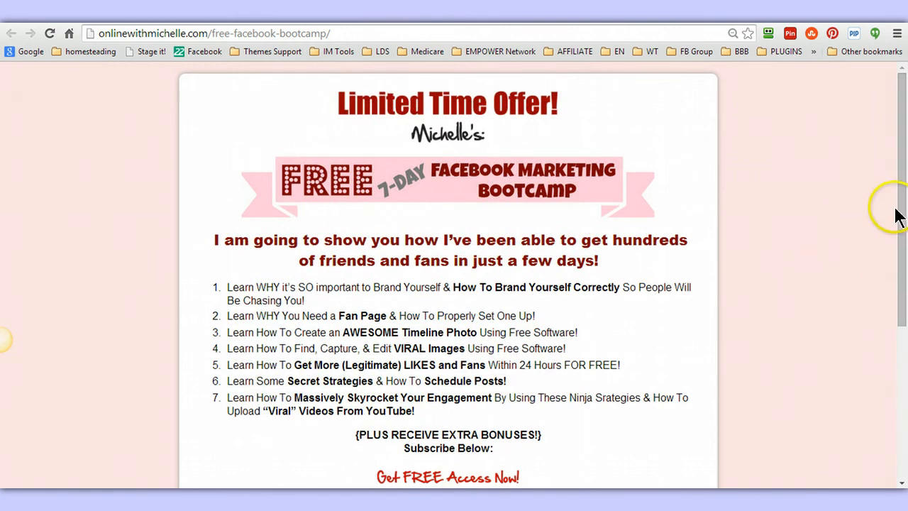
left_click_drag(903, 206, 905, 185)
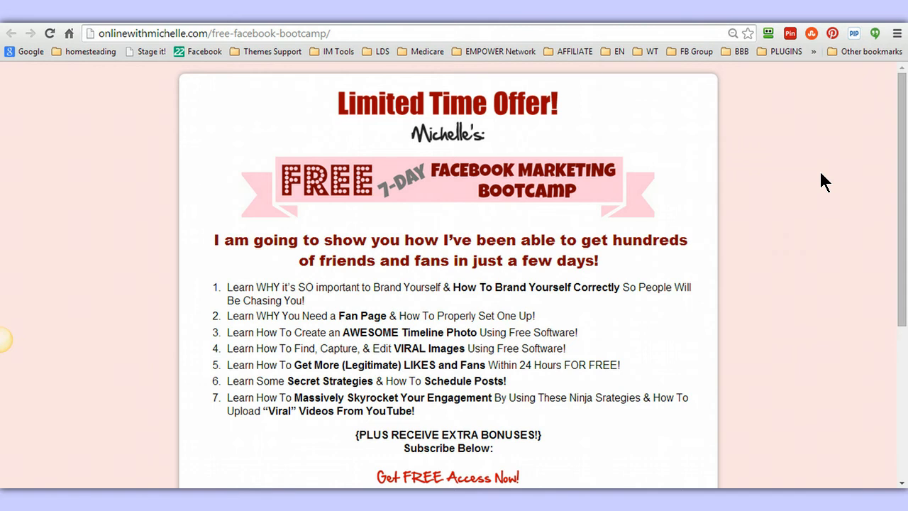
left_click_drag(903, 171, 904, 250)
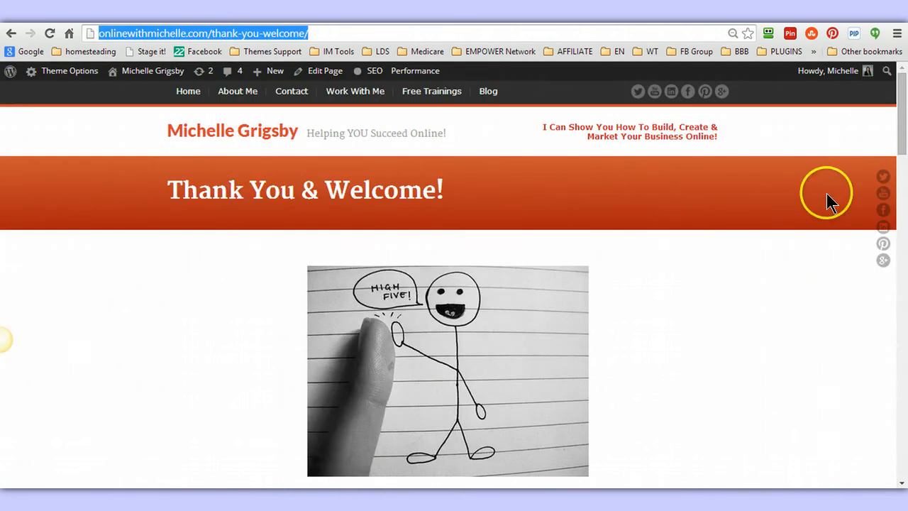
left_click_drag(902, 112, 904, 171)
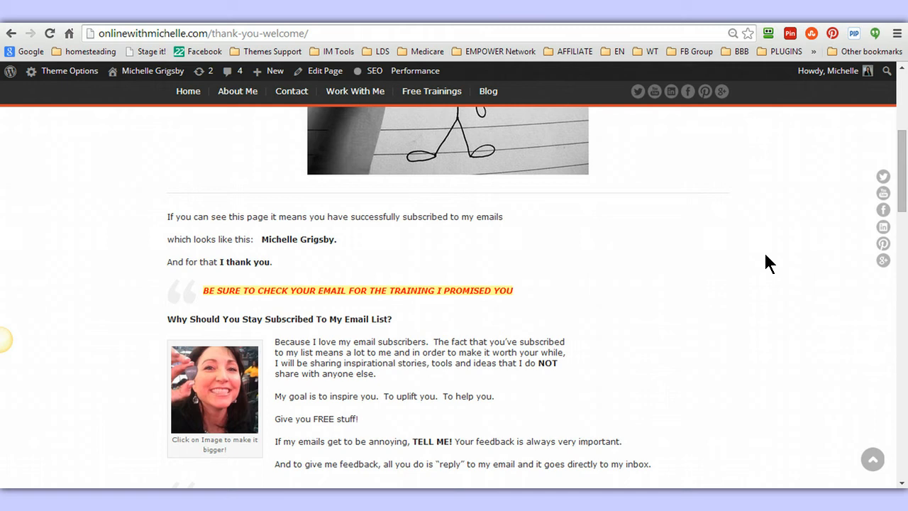
left_click(903, 141)
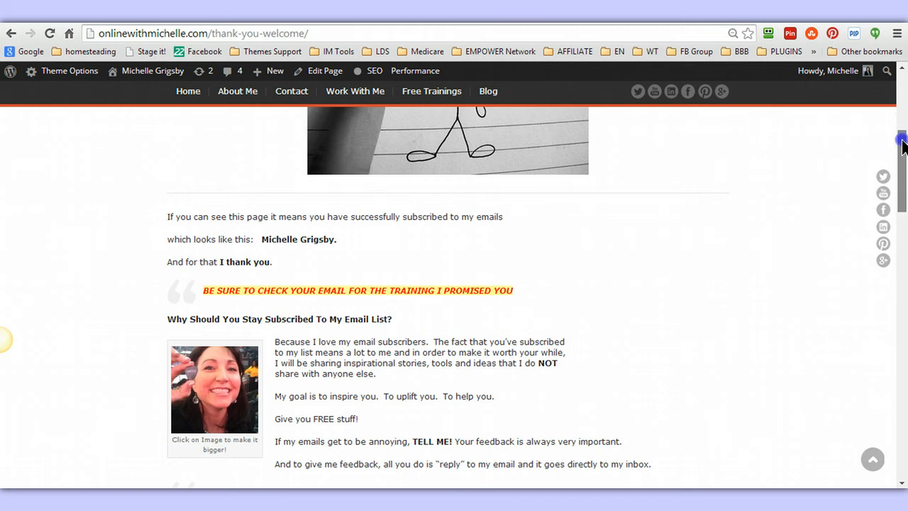
left_click_drag(903, 142, 903, 78)
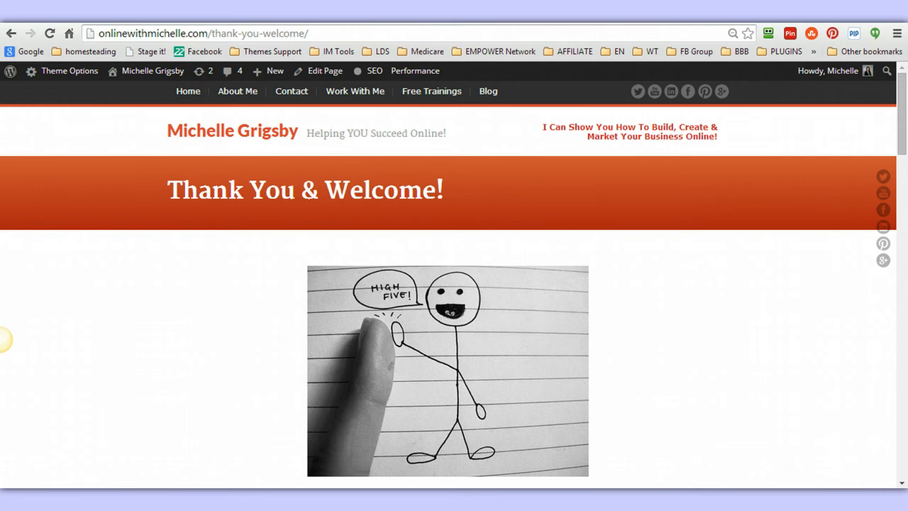
Return to the bootcamp squeeze page and examine its banner, headline, seven-point list and opt-in form
key("ctrl+Tab")
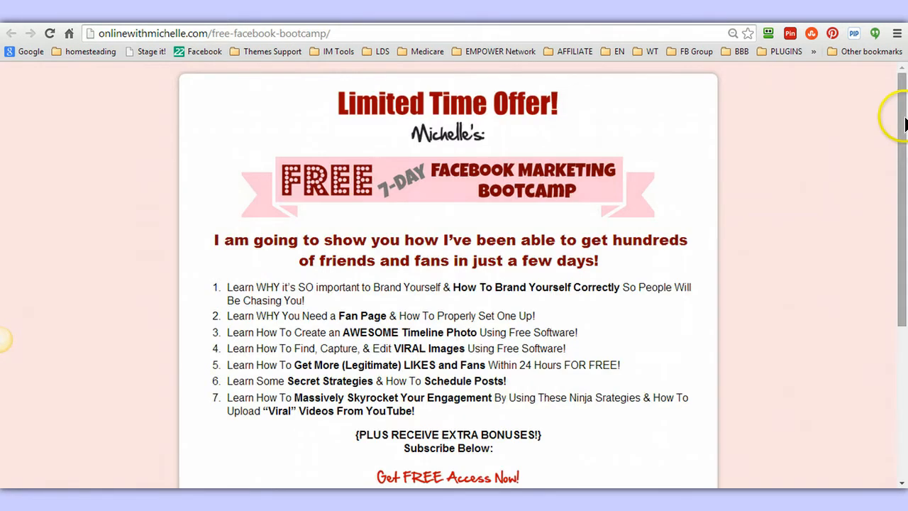
left_click_drag(905, 124, 905, 83)
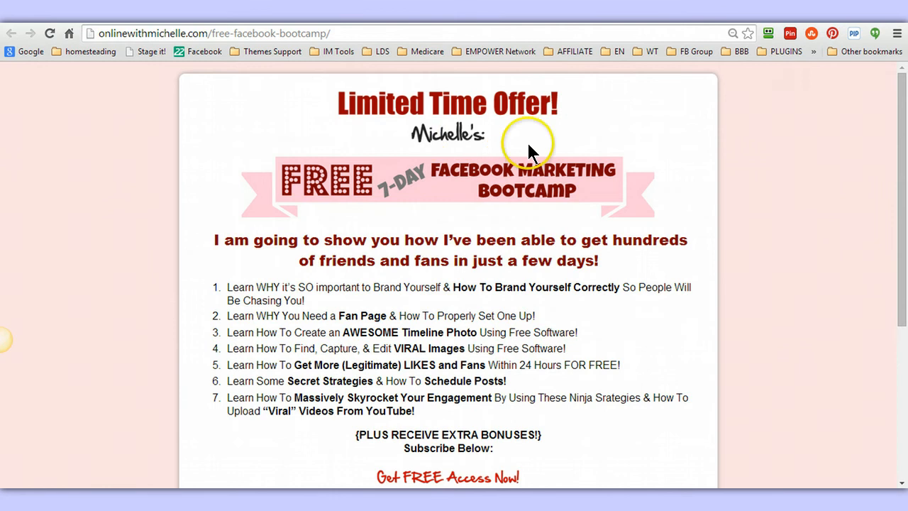
left_click(505, 175)
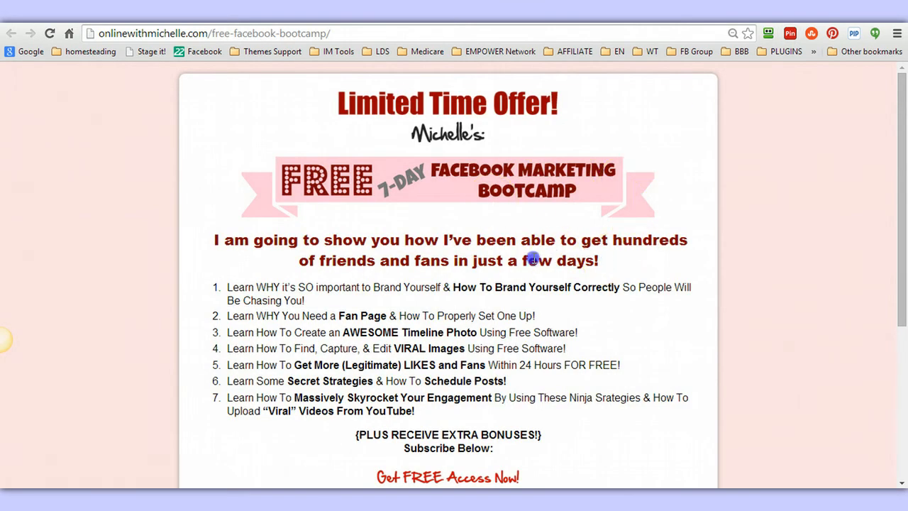
left_click_drag(533, 260, 451, 286)
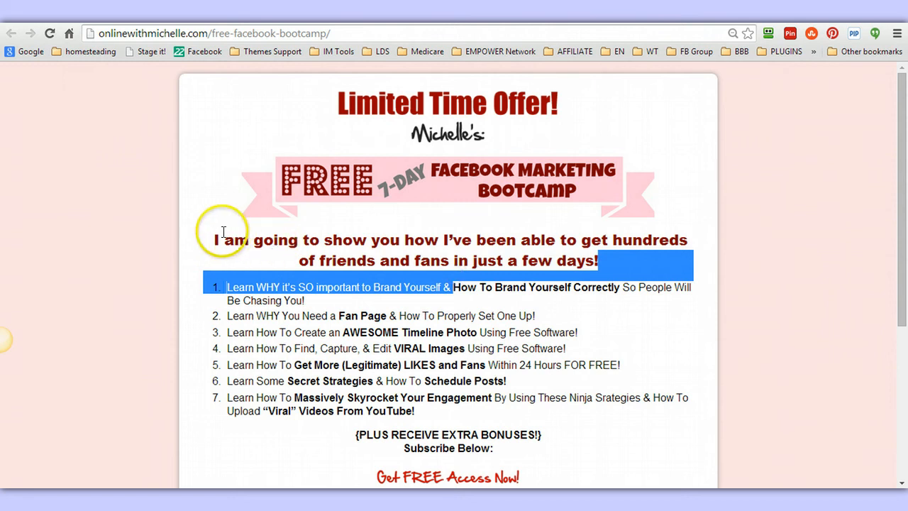
left_click_drag(217, 239, 531, 434)
left_click_drag(901, 247, 902, 408)
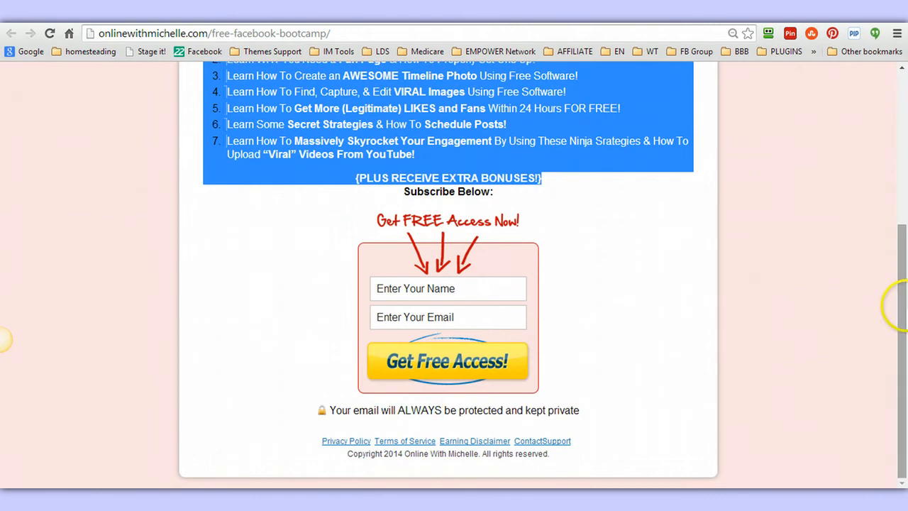
left_click_drag(901, 305, 901, 254)
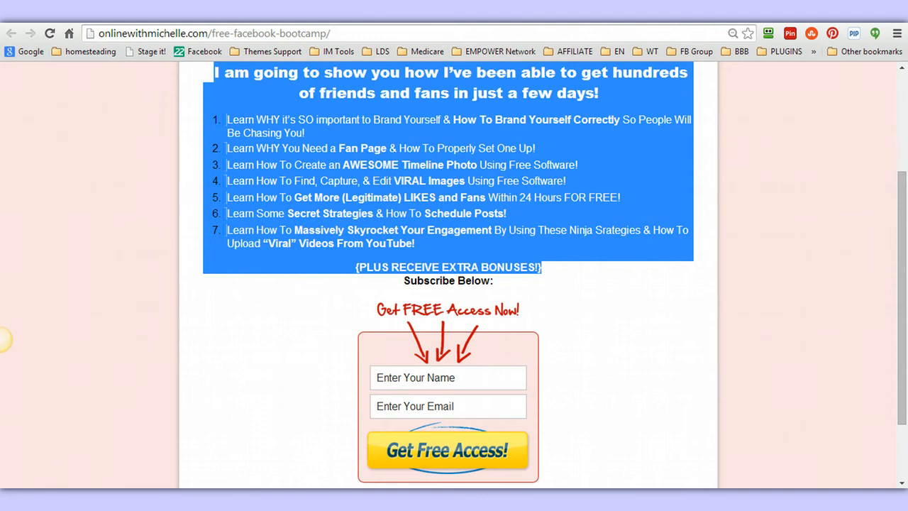
key("ctrl+Tab")
key("ctrl+Tab")
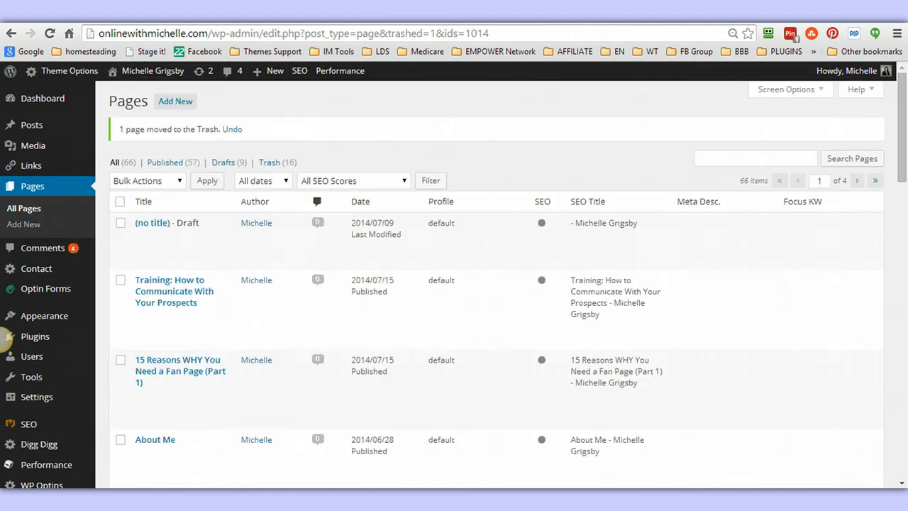
key("ctrl+Tab")
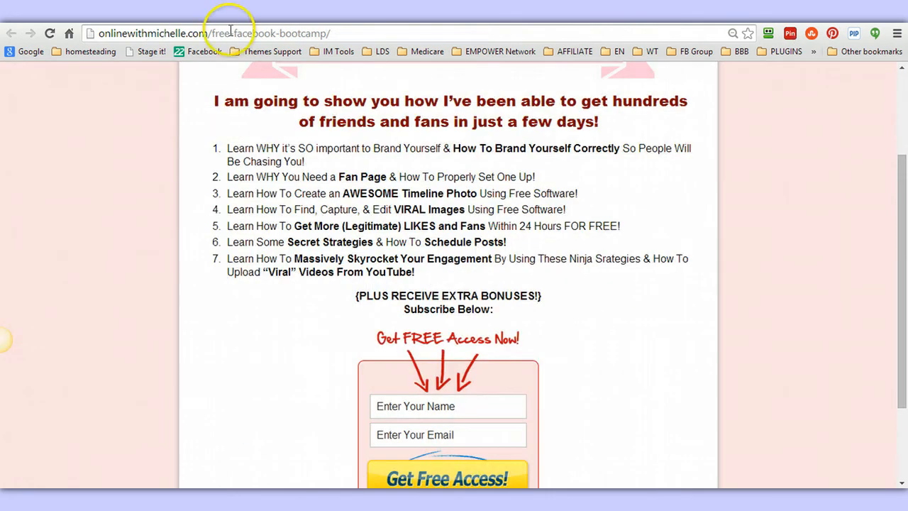
key("ctrl+shift+Tab")
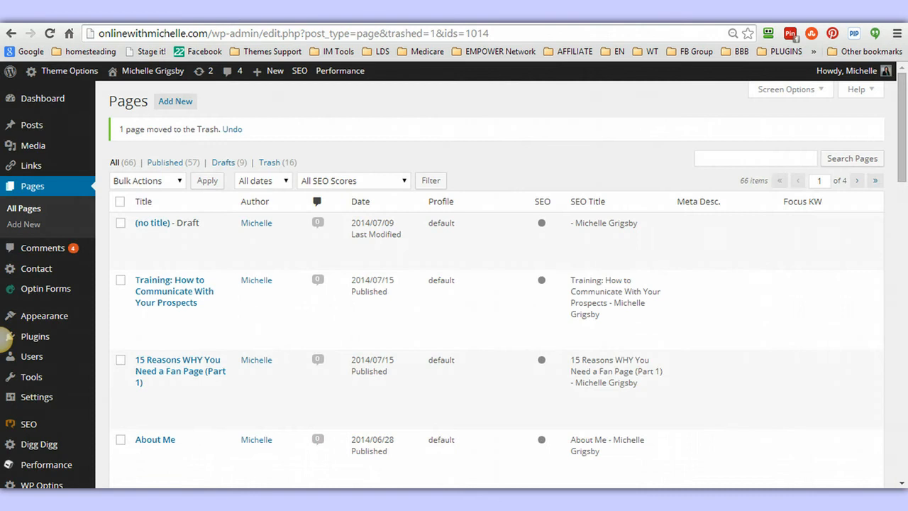
key("ctrl+Tab")
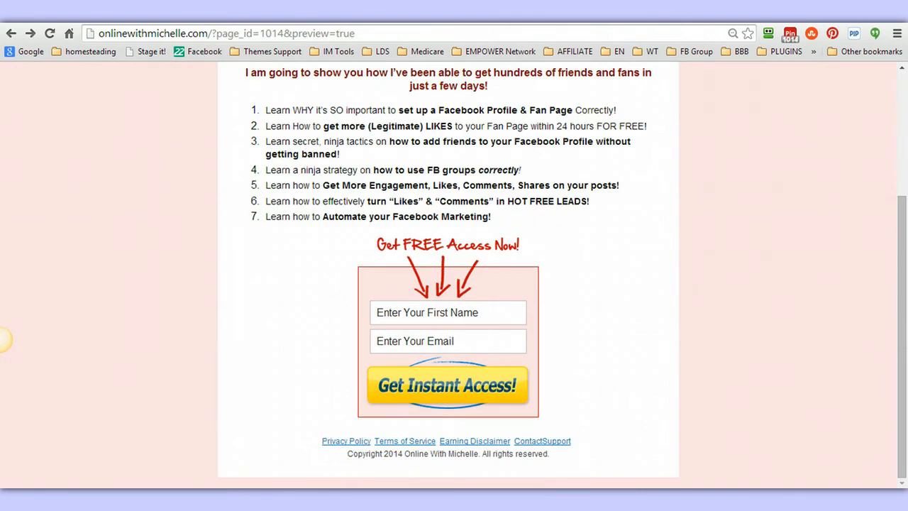
left_click(13, 36)
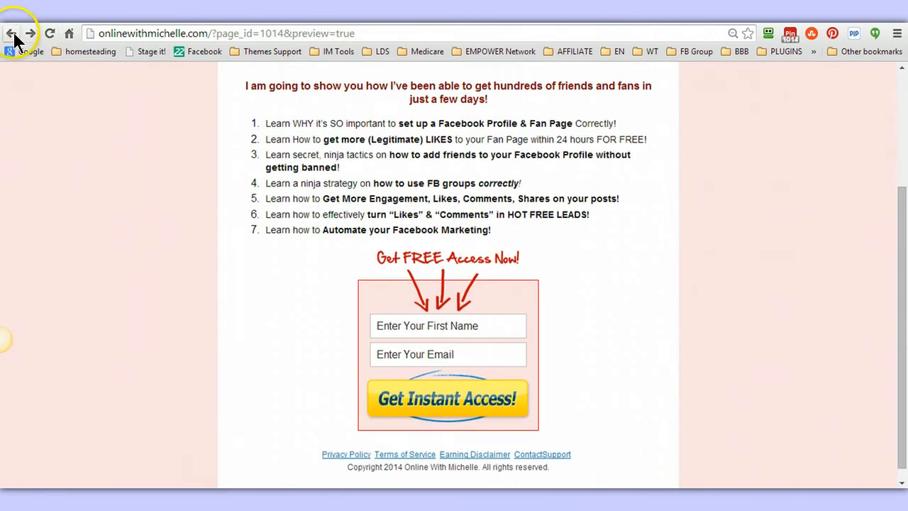
left_click(11, 36)
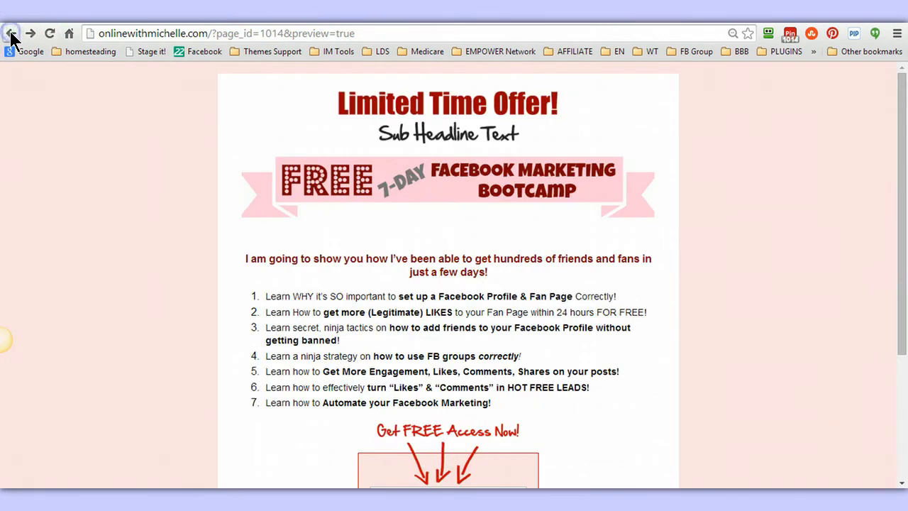
Switch to the WordPress Pages list and search the pages for "bootcamp"
left_click(213, 14)
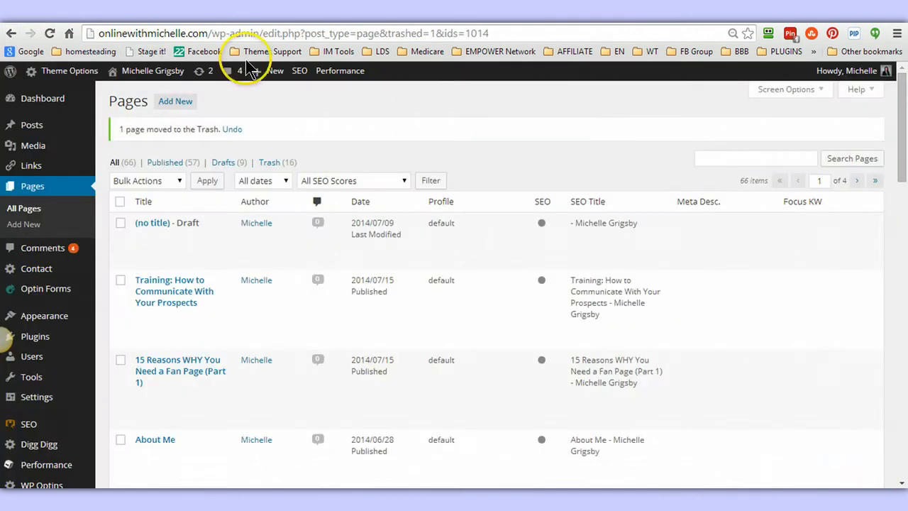
left_click(713, 158)
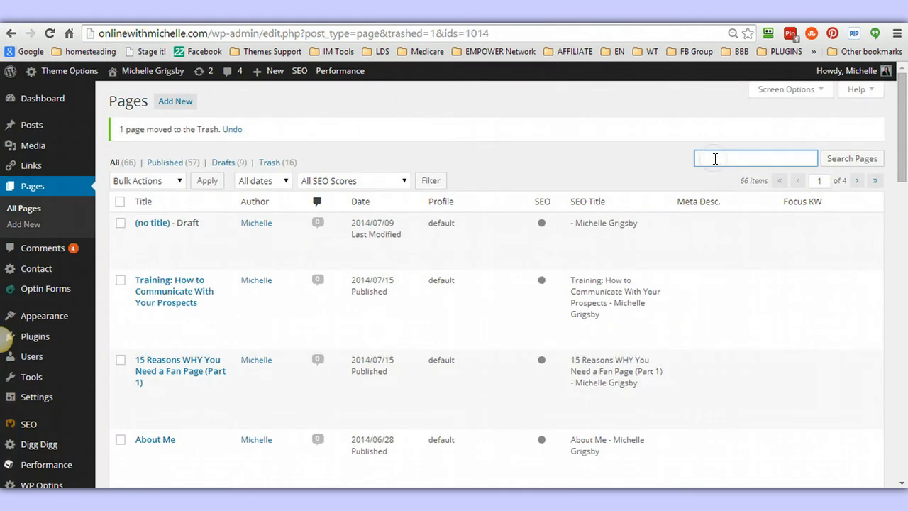
type("bootcamp")
key("Return")
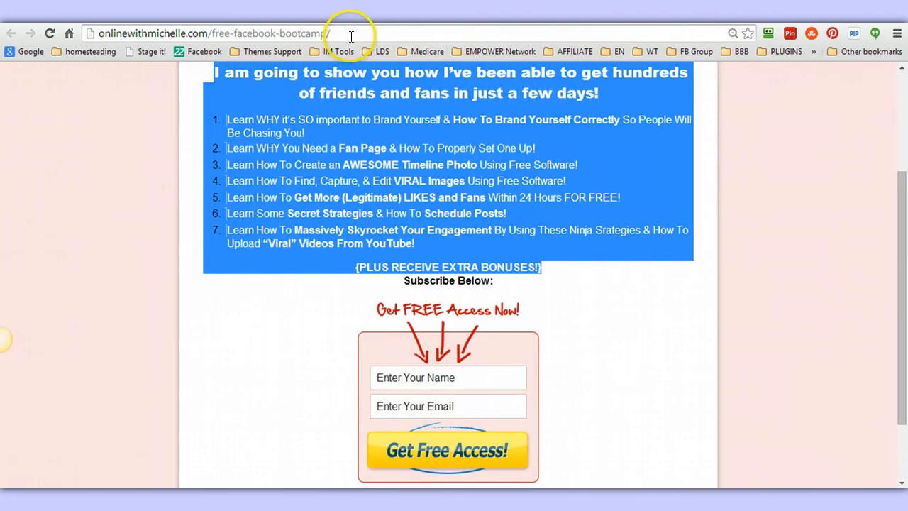
Add a new WordPress page titled "Free Facebook Bootcamp"
left_click_drag(348, 34, 85, 33)
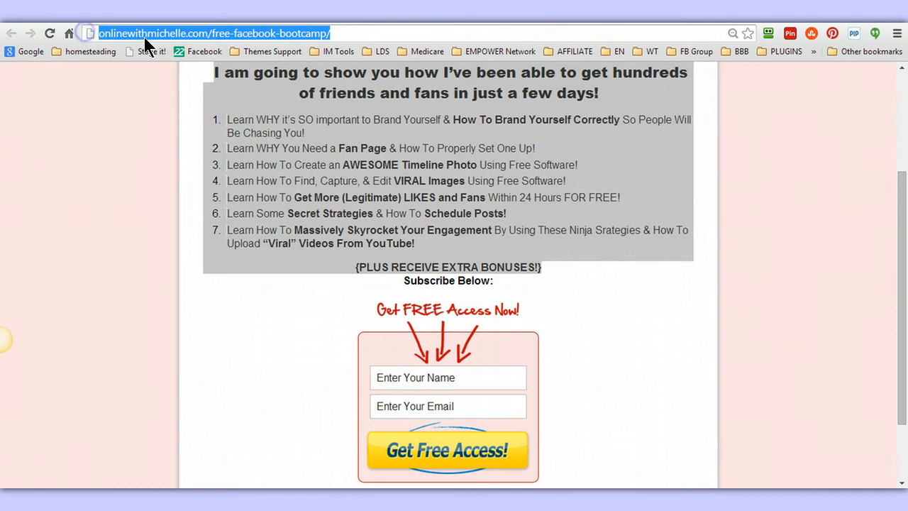
left_click(275, 33)
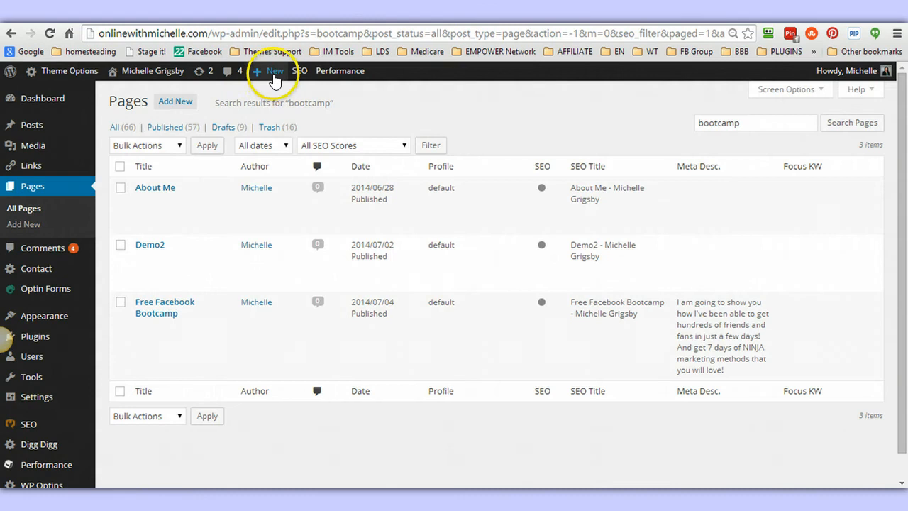
mouse_move(275, 79)
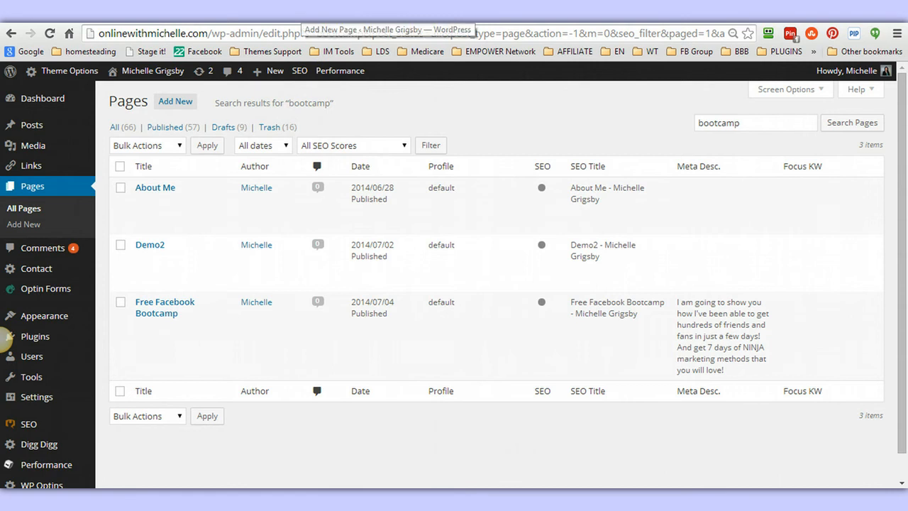
left_click(250, 130)
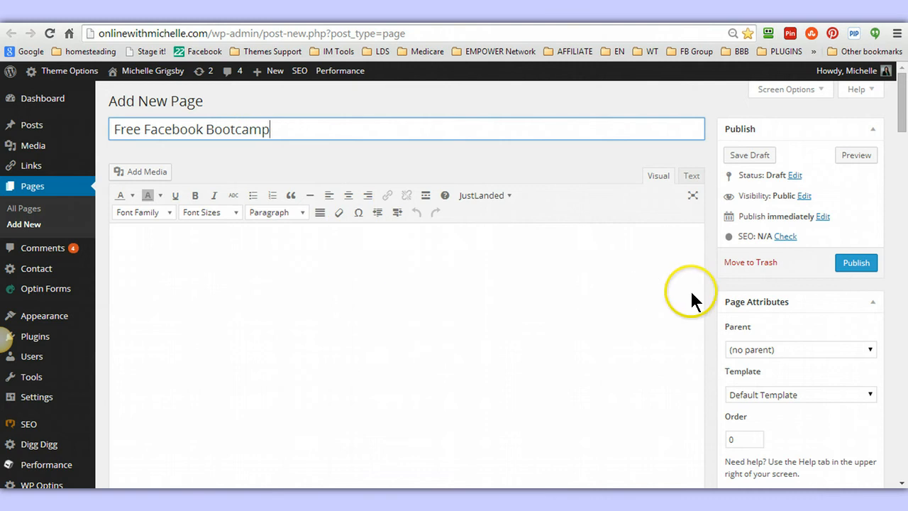
Set the new page's template to WP Optins Page
left_click_drag(903, 121, 902, 140)
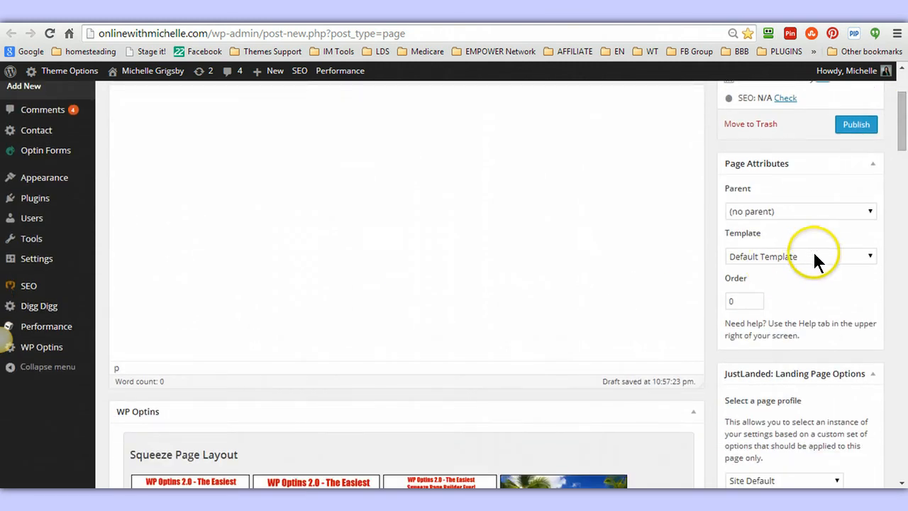
left_click(869, 257)
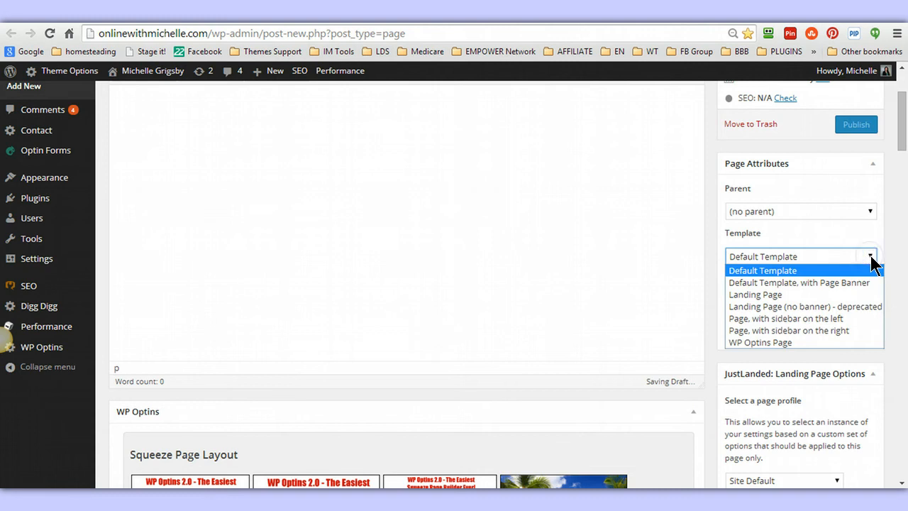
left_click(833, 342)
Compare the WP Optins squeeze page layouts with the live bootcamp page and select the first layout
left_click_drag(903, 127, 904, 161)
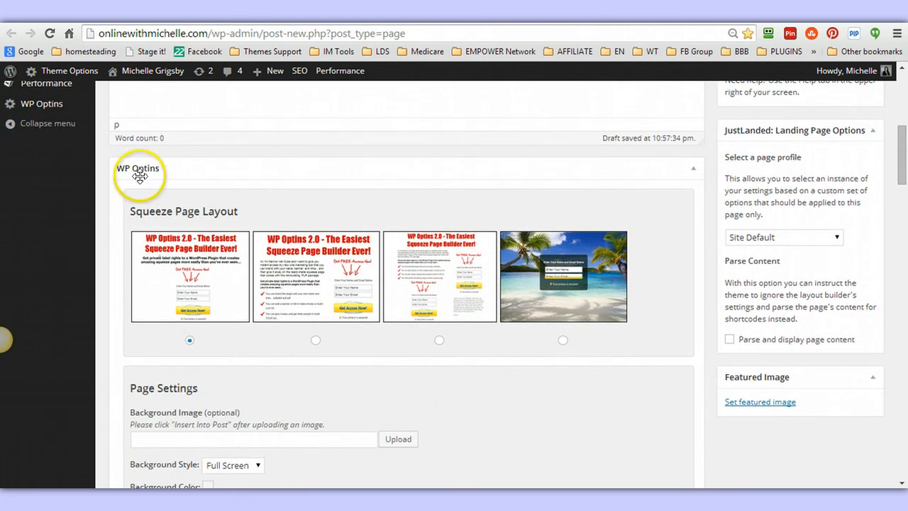
left_click_drag(904, 160, 887, 139)
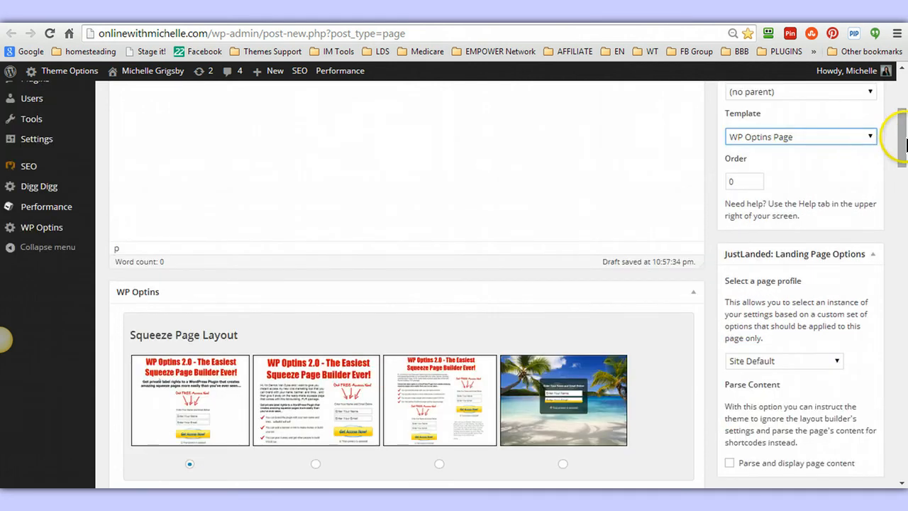
left_click_drag(904, 135, 905, 157)
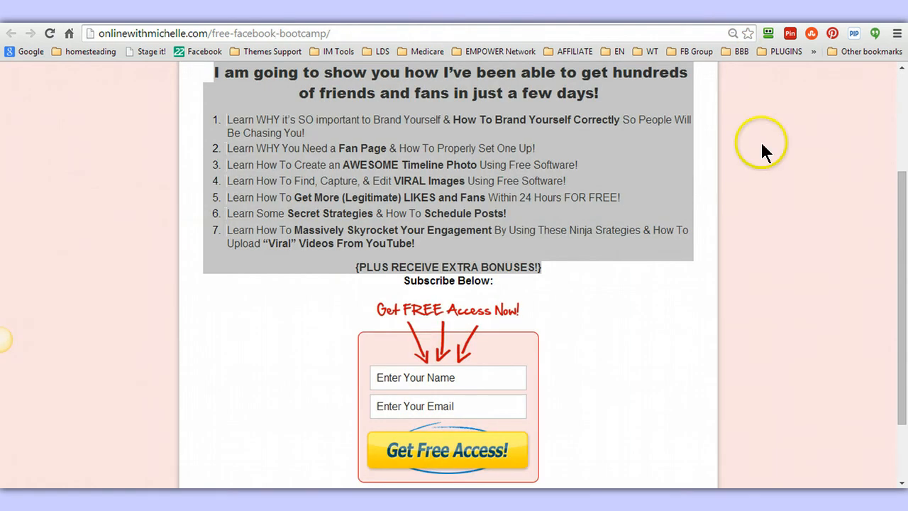
mouse_move(901, 227)
left_mouse_down()
mouse_move(897, 132)
mouse_move(898, 217)
left_mouse_up()
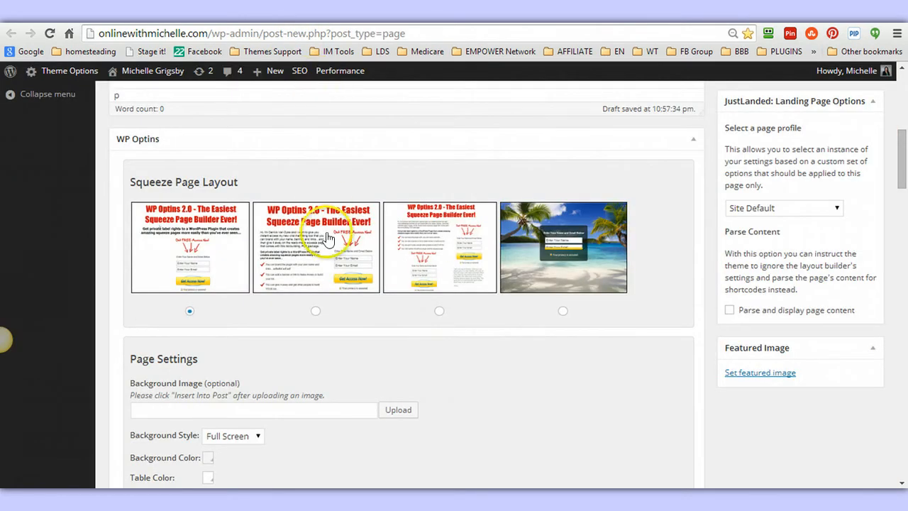
left_click(179, 311)
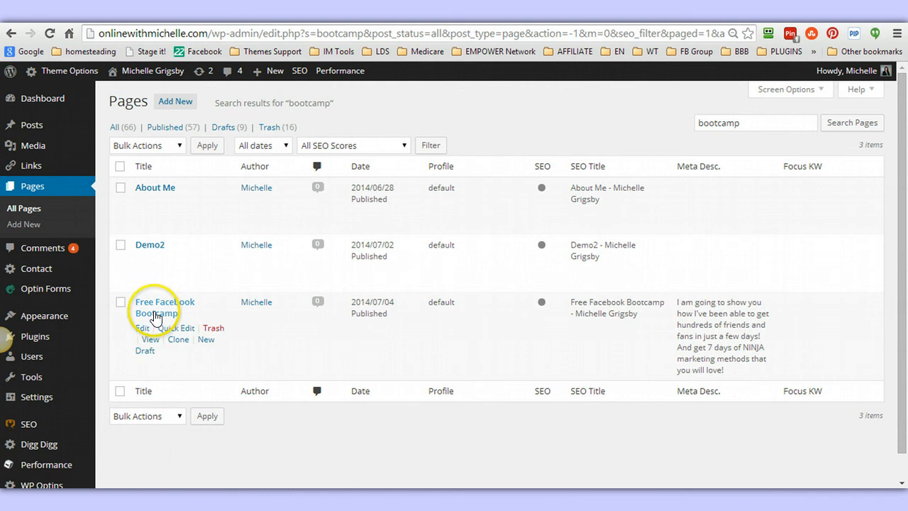
Open the published Free Facebook Bootcamp page for editing as a reference, and return to the new page's content editor
left_click(140, 329)
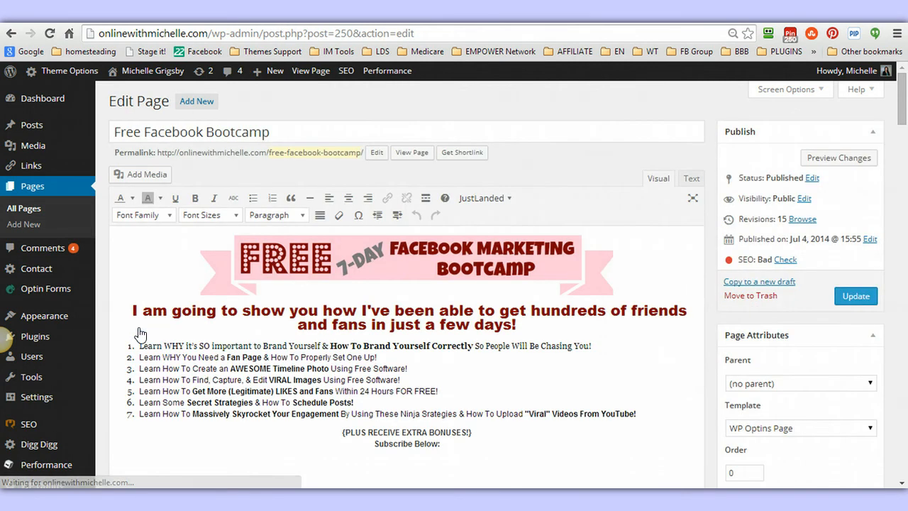
left_click_drag(902, 106, 901, 110)
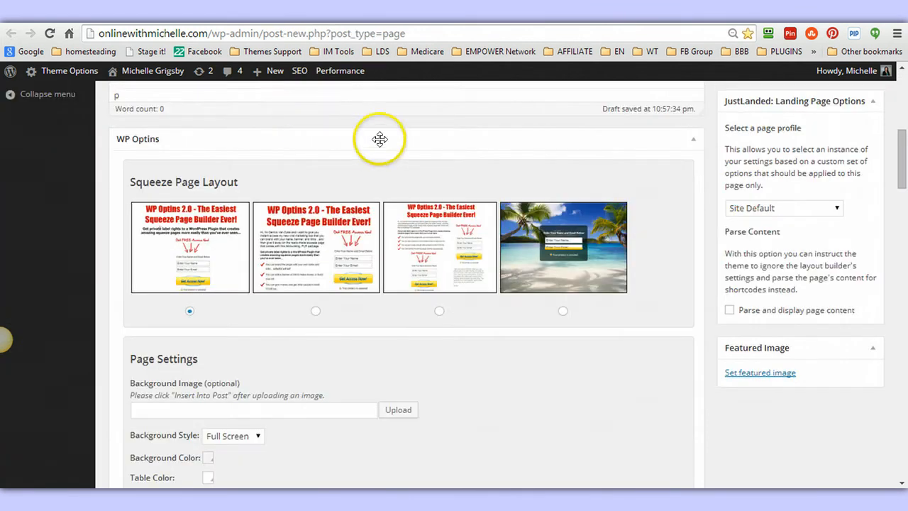
left_click_drag(902, 182, 901, 122)
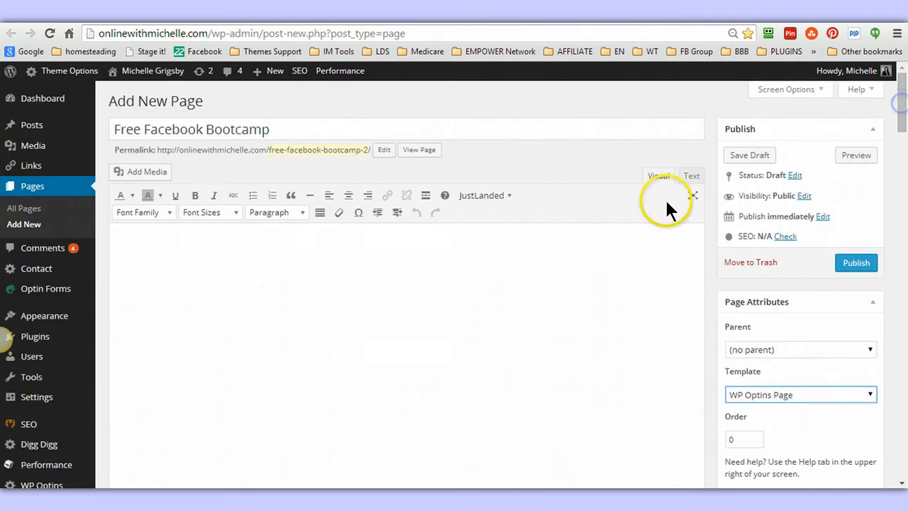
Open the media library for the new page's content and examine the banner image on the live bootcamp page
left_click(419, 234)
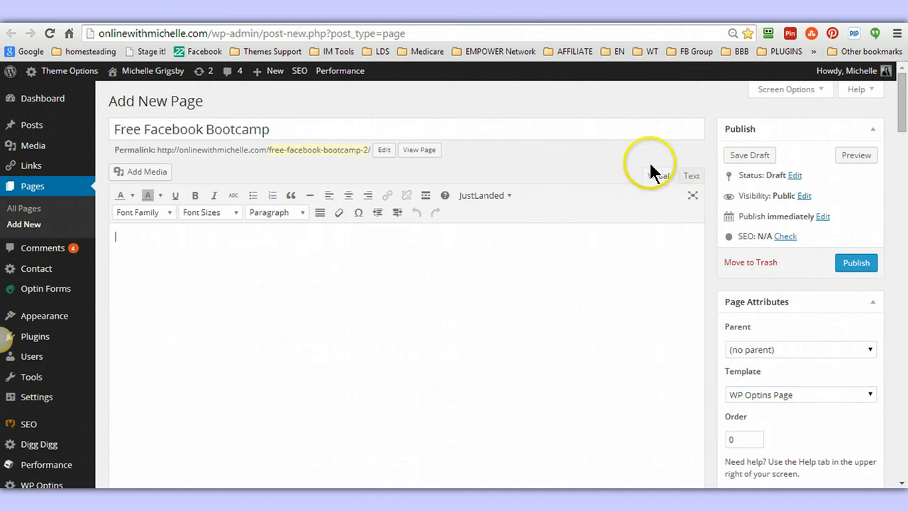
left_click(151, 172)
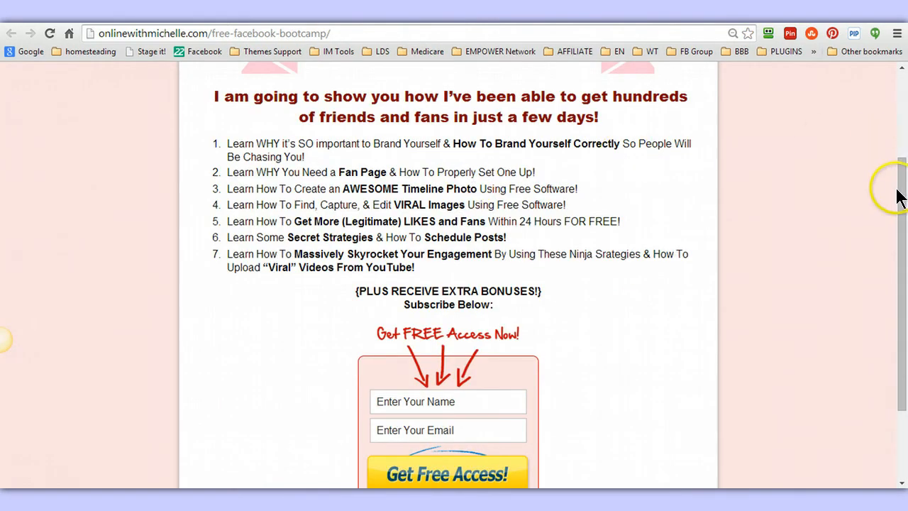
left_click_drag(898, 189, 903, 103)
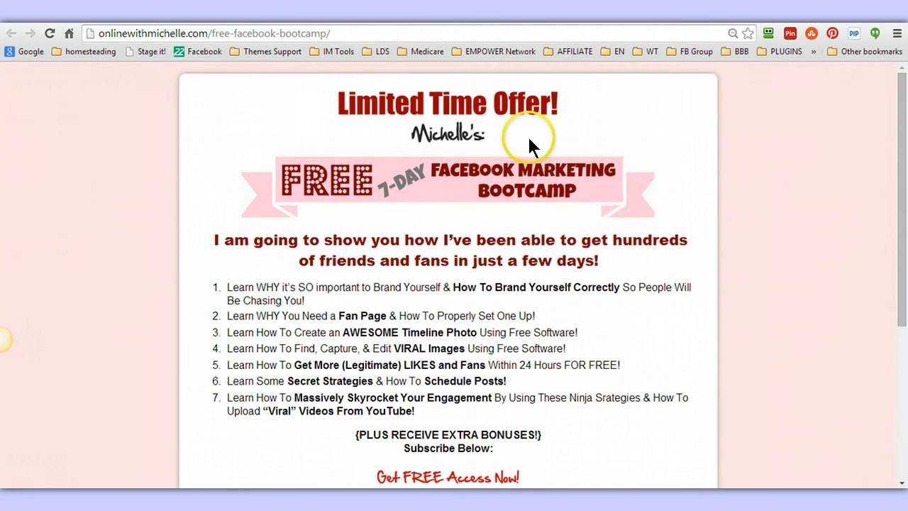
right_click(482, 172)
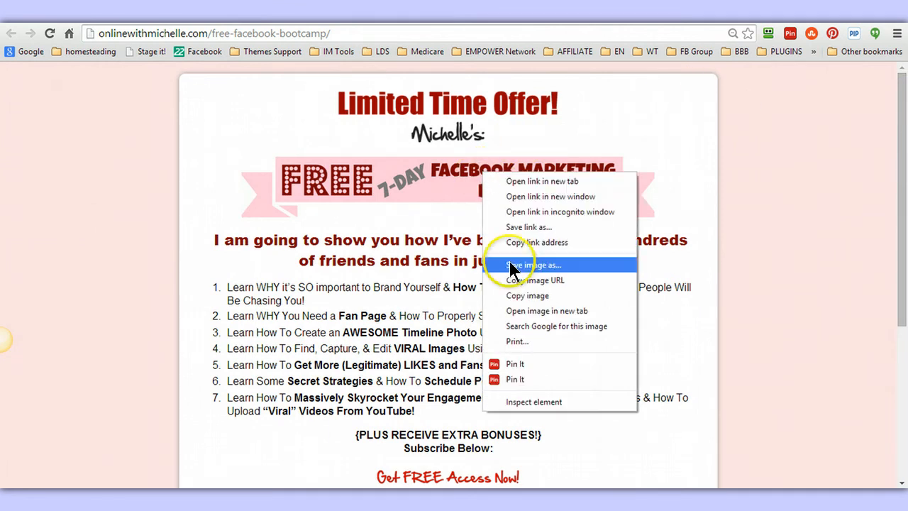
left_click(771, 139)
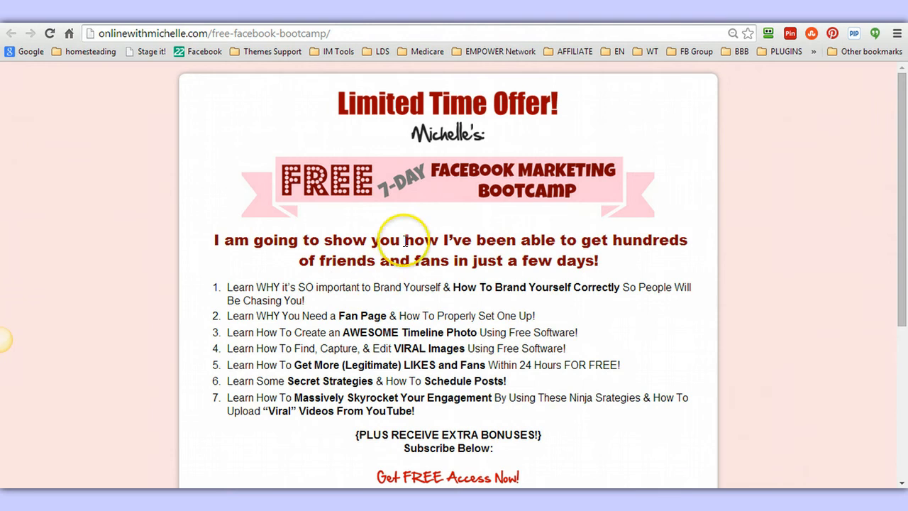
left_click_drag(902, 203, 902, 120)
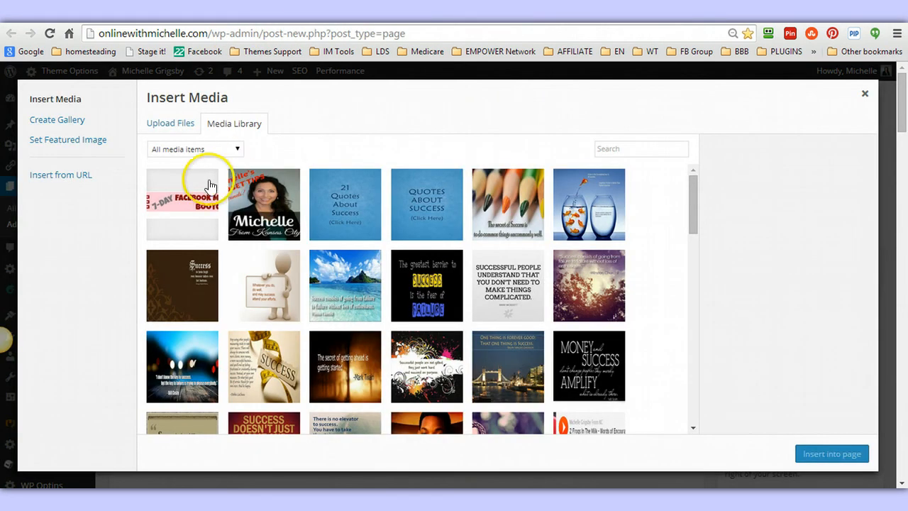
Insert the FREE-7-day-marketing-bootcampg.jpg banner into the page with Center alignment at Full Size
left_click(169, 205)
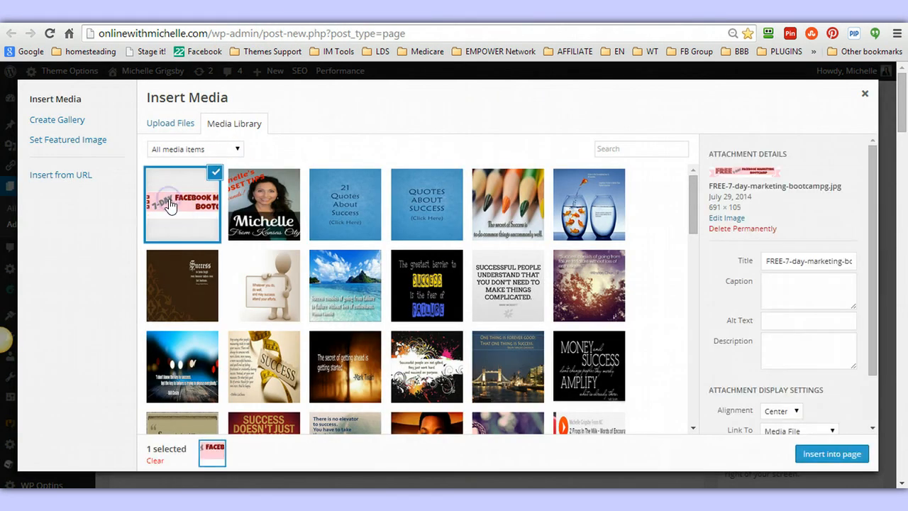
left_click_drag(874, 334, 874, 382)
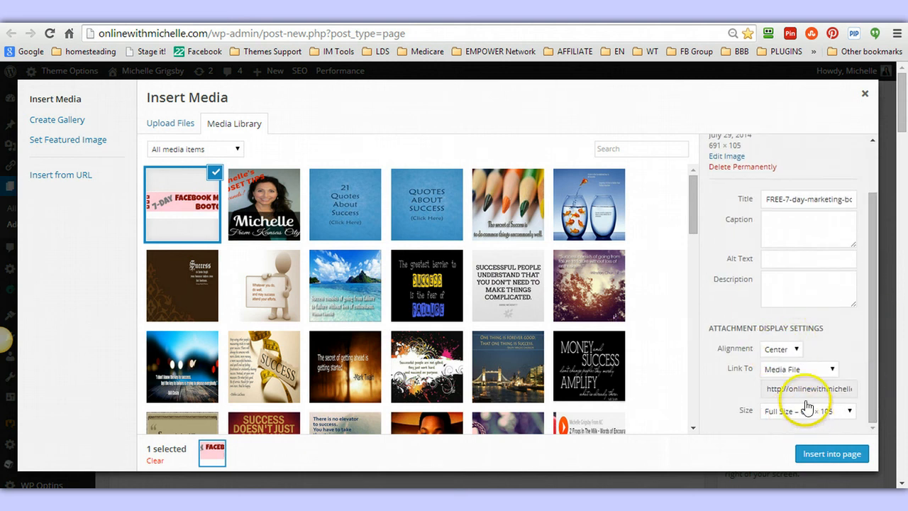
left_click(792, 346)
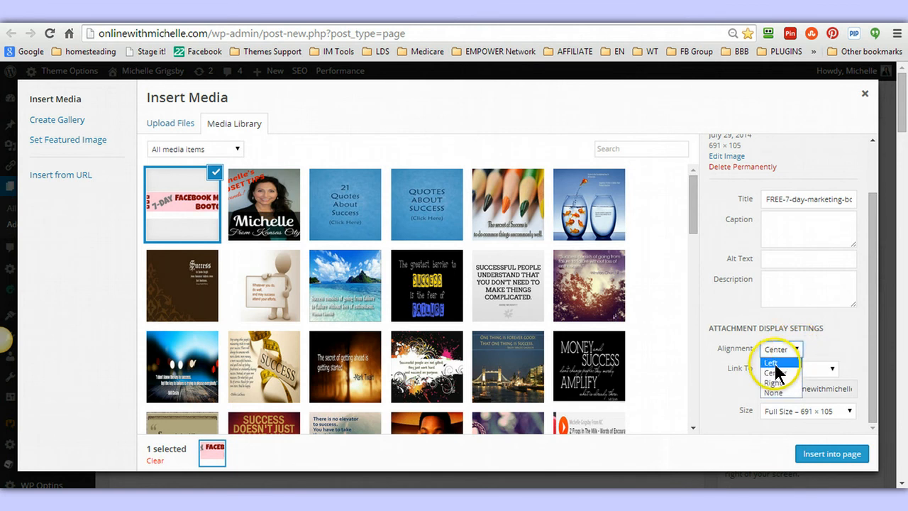
left_click(780, 373)
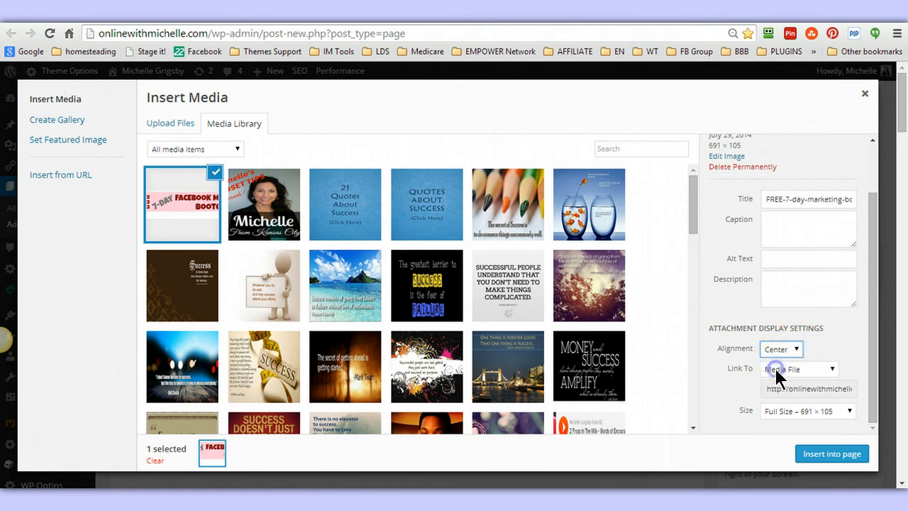
left_click(830, 454)
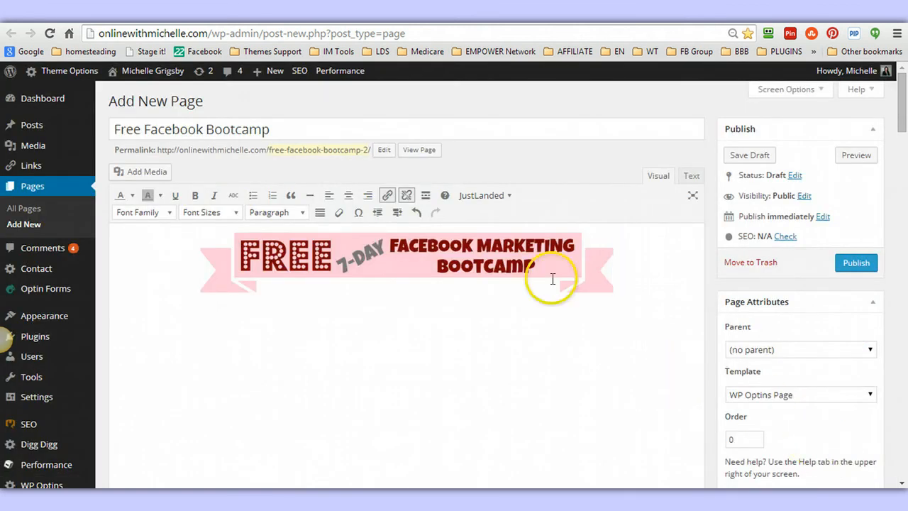
Remove the link from the inserted bootcamp banner image
left_click(452, 261)
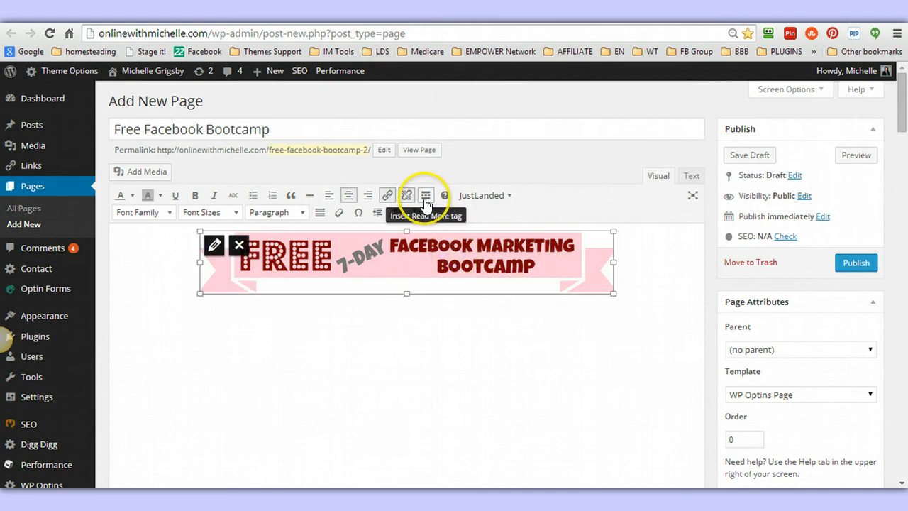
left_click(405, 197)
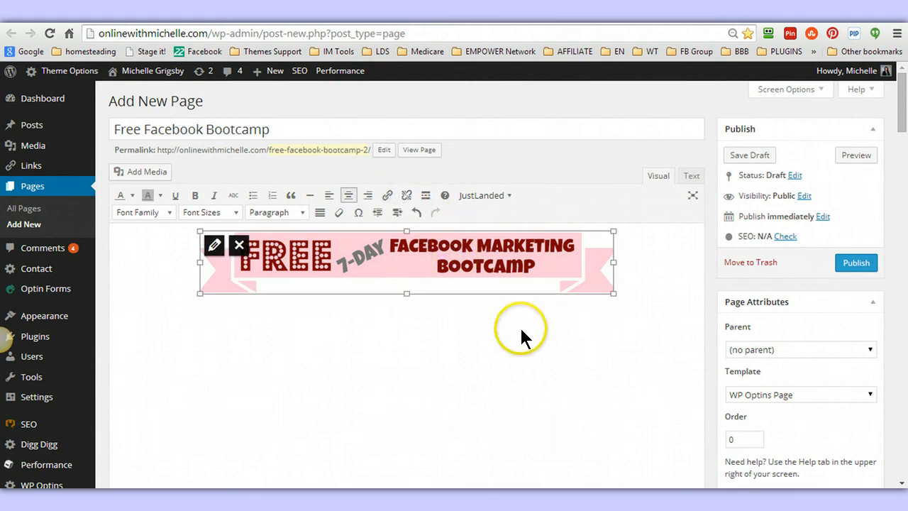
left_click(680, 268)
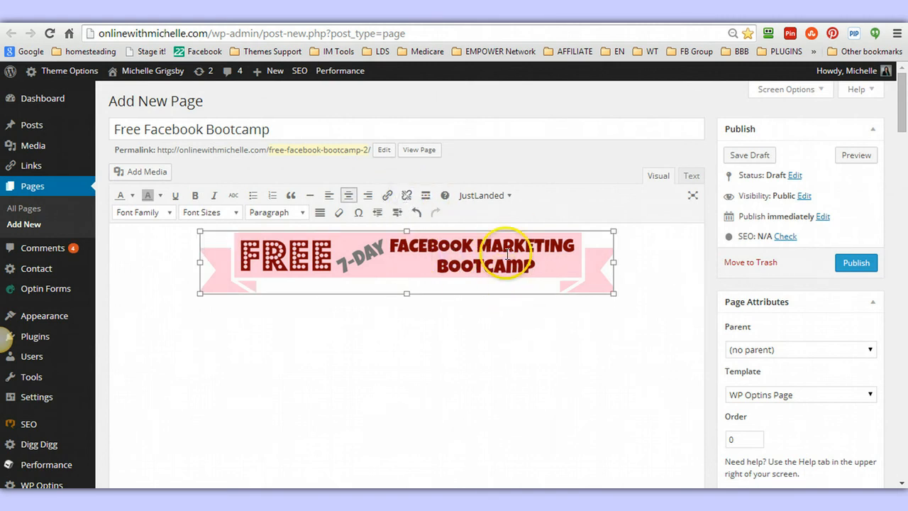
Copy the headline "I am going to show you how I've been able to get hundreds of friends..." from the published page to below the new banner
left_click(645, 282)
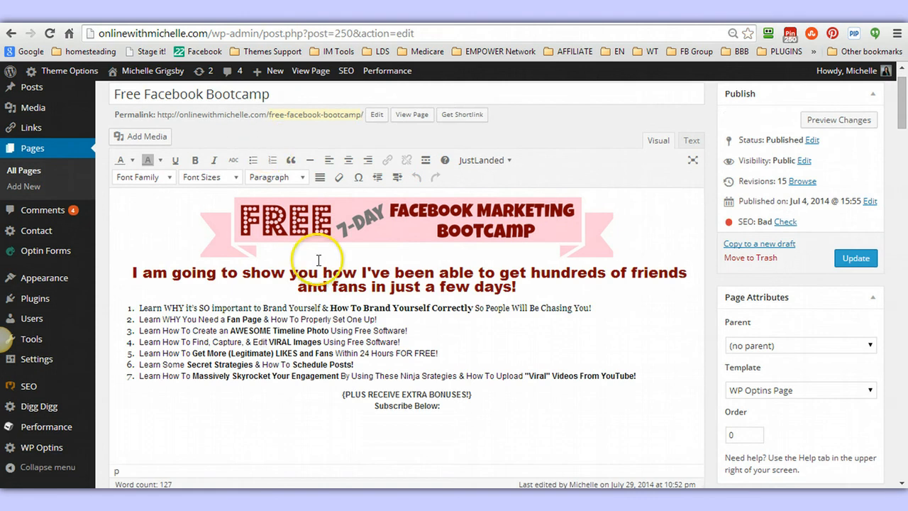
left_click_drag(132, 272, 588, 282)
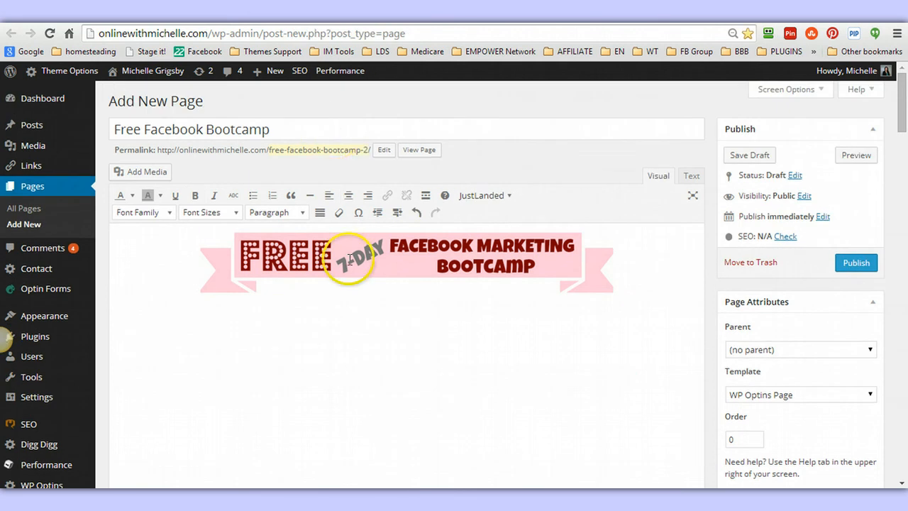
type("I am going to show you how I've been able to get hundreds of friends and fans in just a few days!")
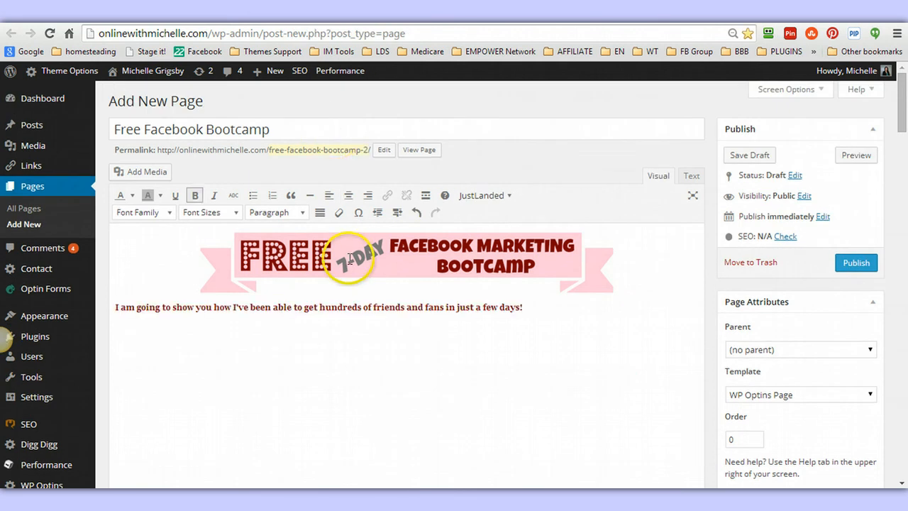
Center the headline below the banner and format it in Arial Black at 18pt
left_click_drag(544, 308, 115, 310)
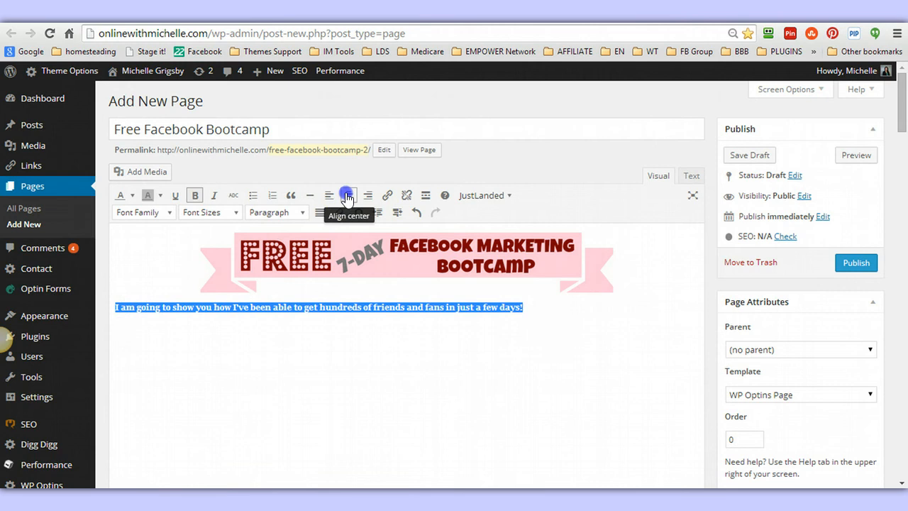
left_click(347, 197)
left_click(171, 213)
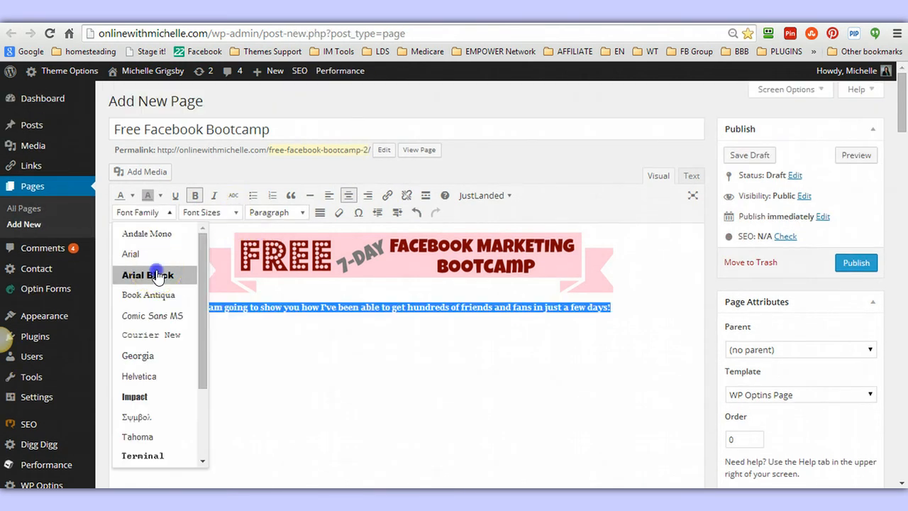
left_click(154, 270)
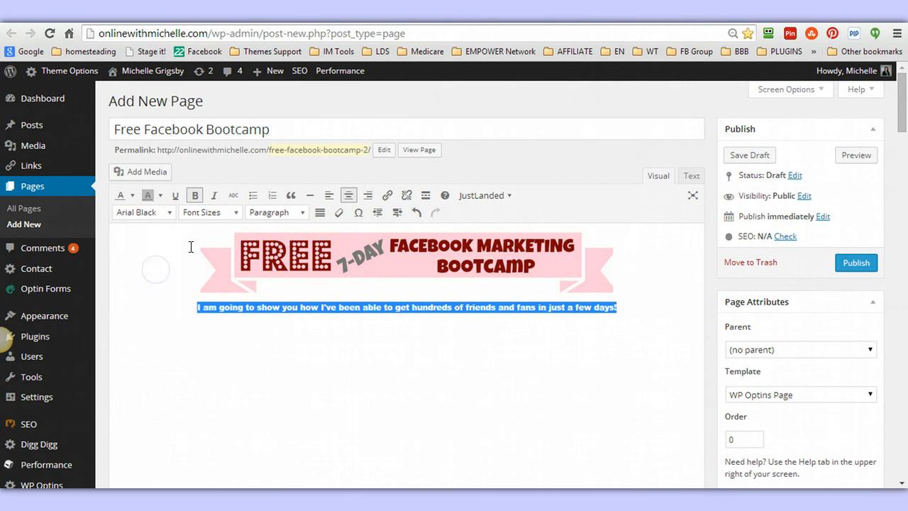
left_click(236, 212)
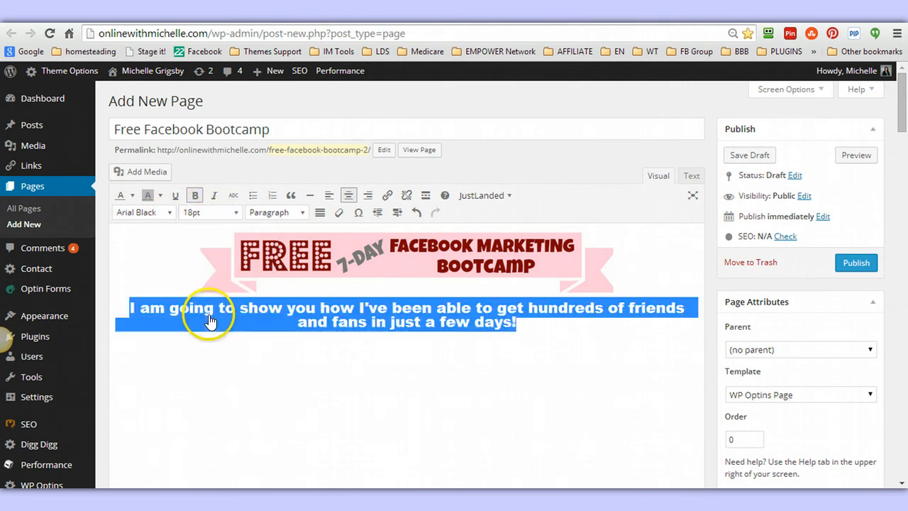
left_click(242, 346)
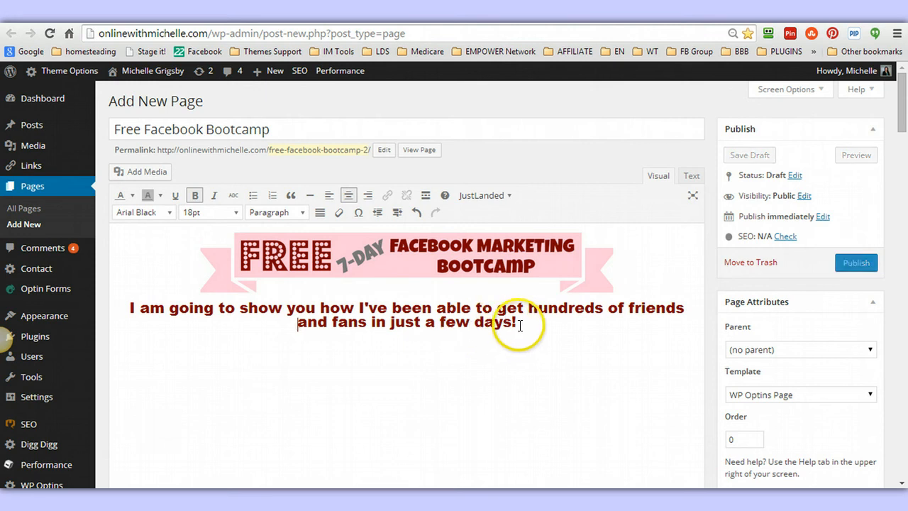
Apply the dark red text color to the whole headline
left_click_drag(520, 324, 122, 307)
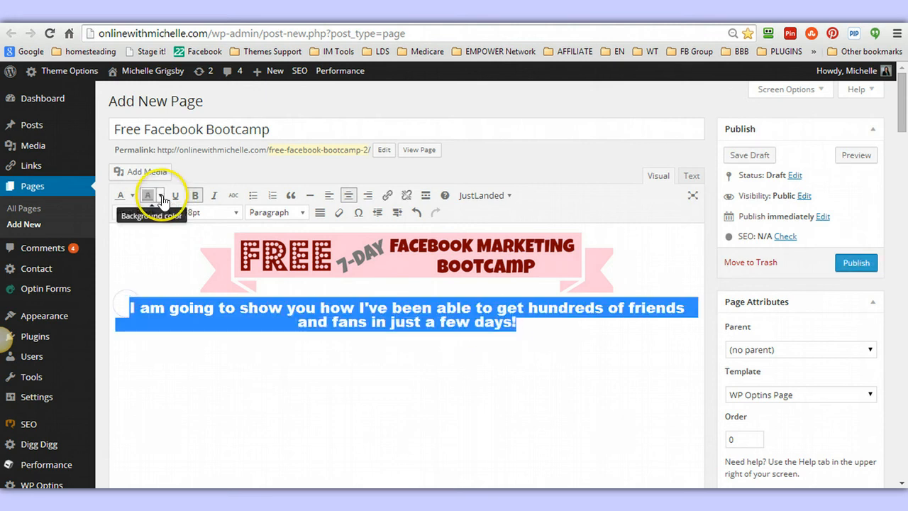
left_click(131, 196)
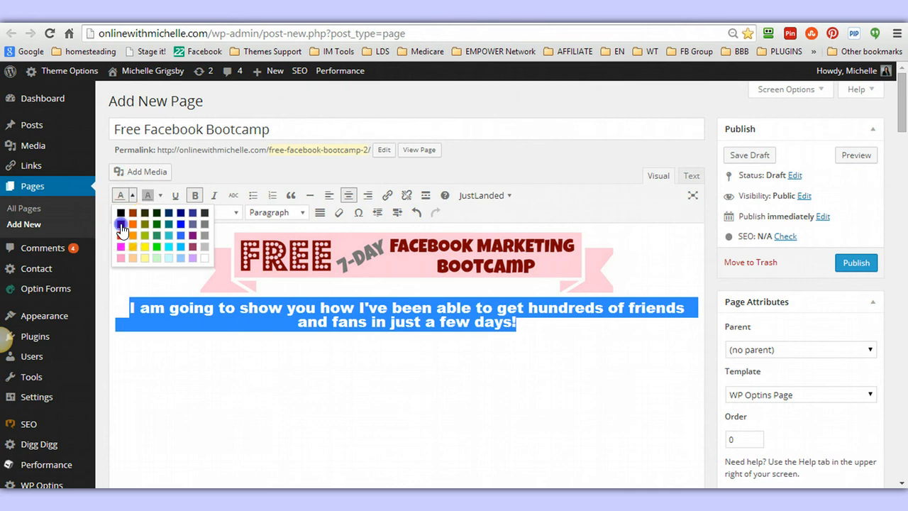
left_click(121, 226)
left_click(236, 349)
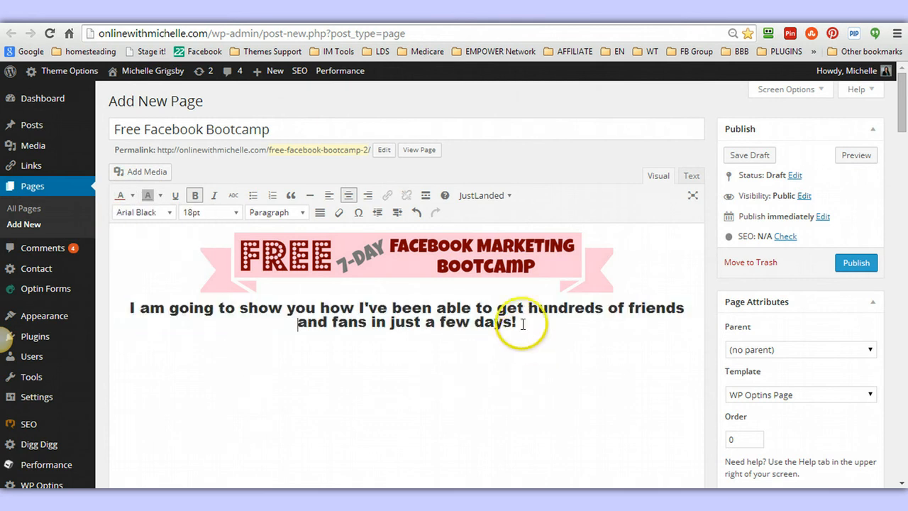
left_click_drag(523, 324, 134, 305)
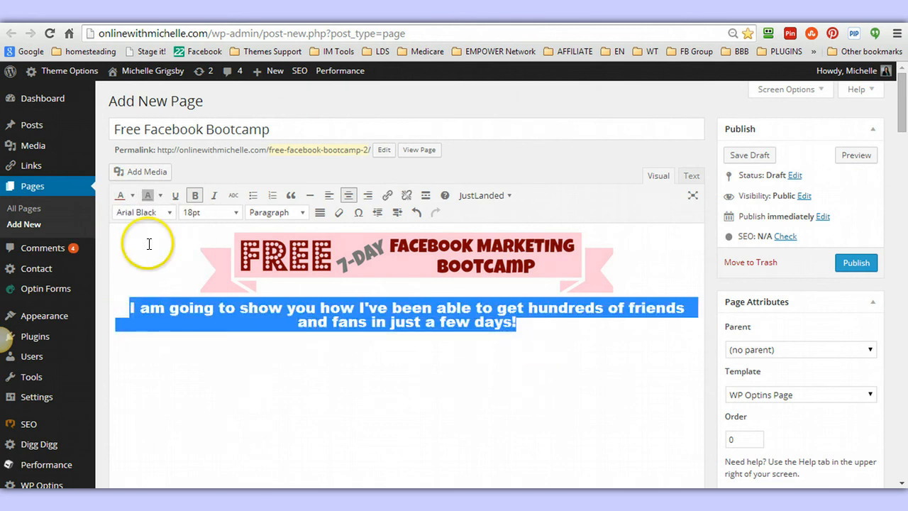
left_click(131, 196)
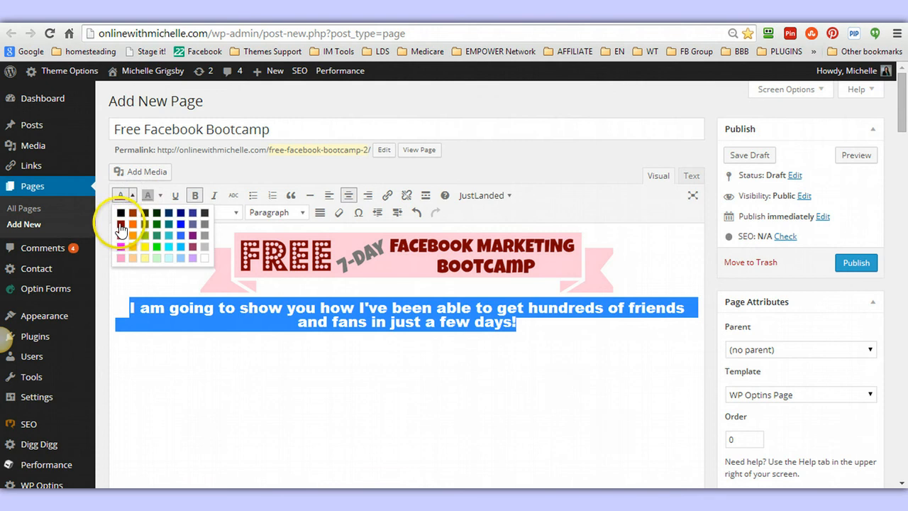
left_click(122, 226)
left_click(216, 388)
Start a left-aligned line below the headline and copy the seven-item numbered list from the published page's editor
left_click(537, 324)
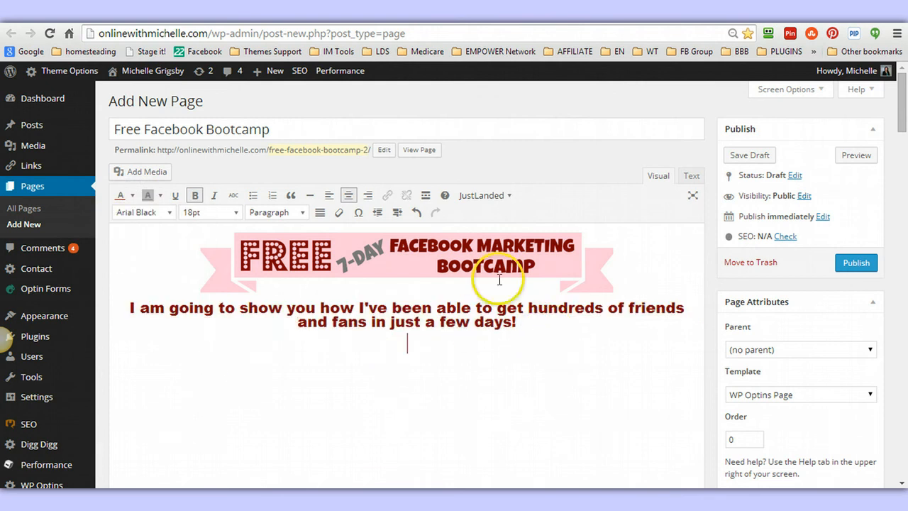
key("Return")
left_click(328, 199)
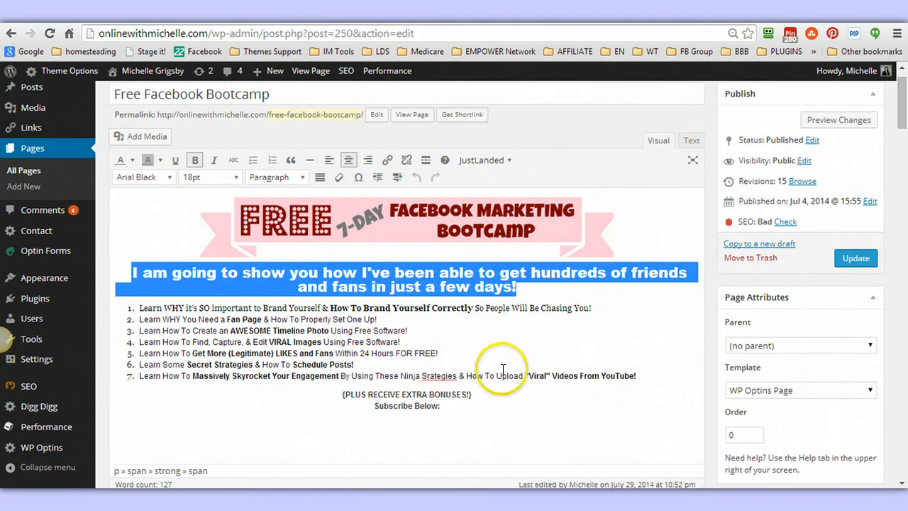
left_click_drag(645, 375, 130, 306)
key("ctrl+c")
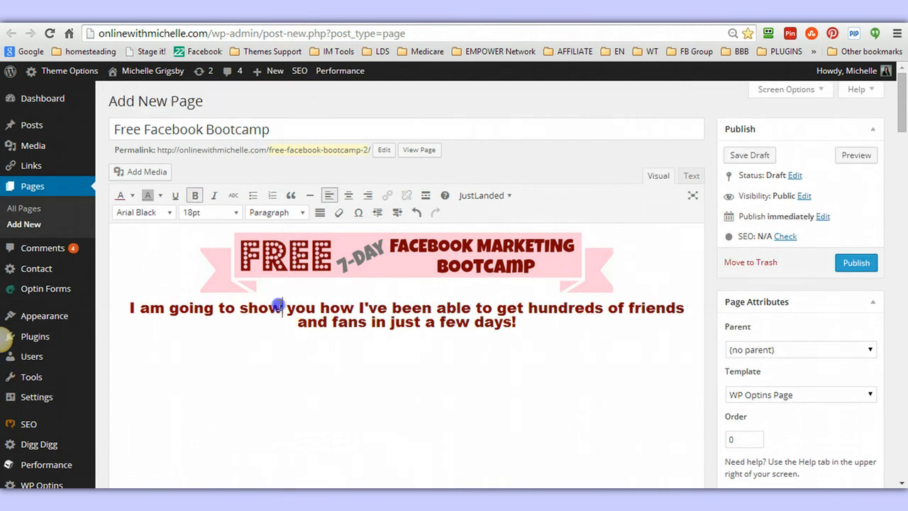
left_click(278, 306)
key("ctrl+v")
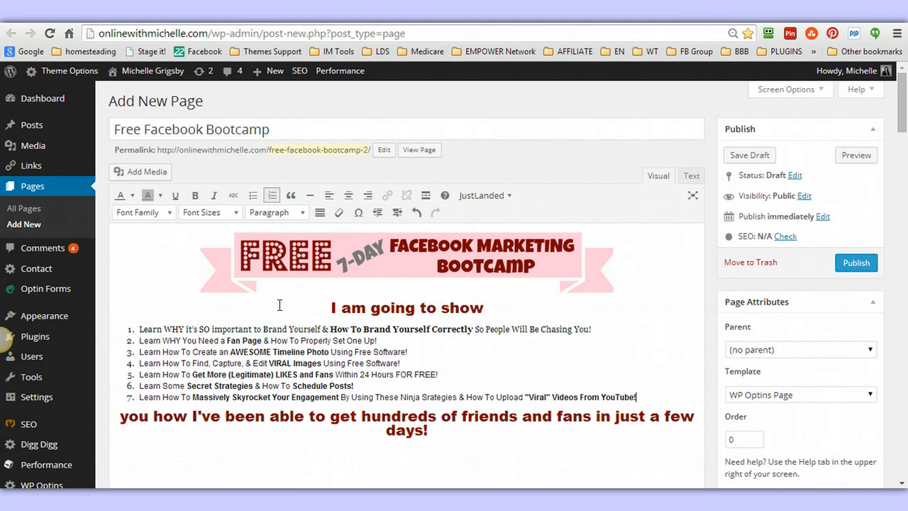
key("ctrl+z")
Paste the copied numbered list onto a new left-aligned line below the headline
left_click(583, 324)
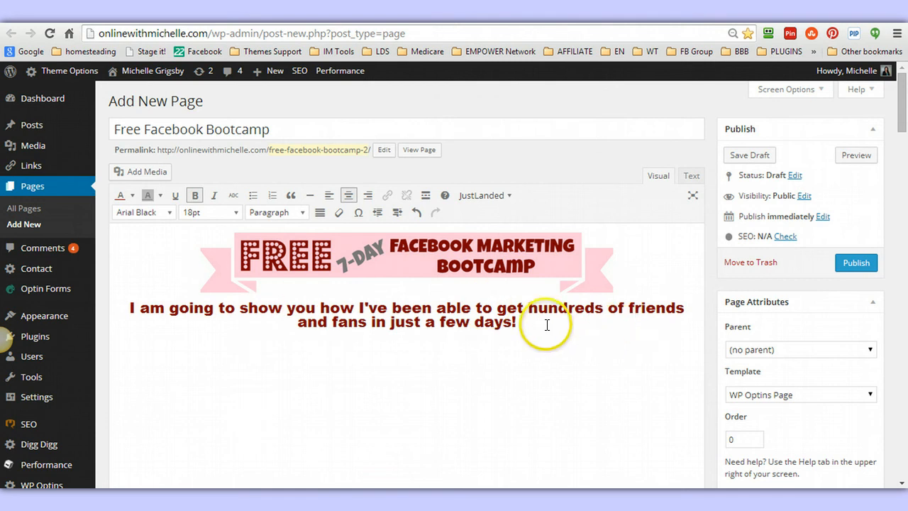
key("Return")
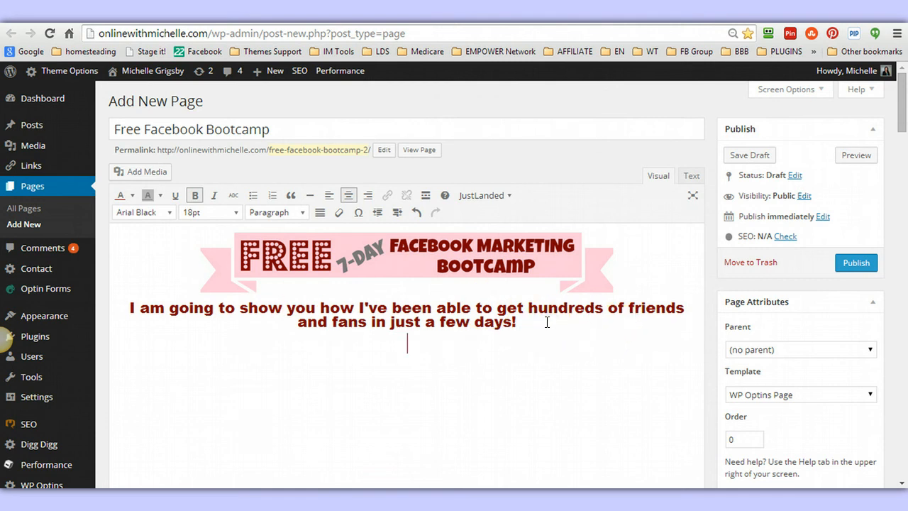
left_click(326, 197)
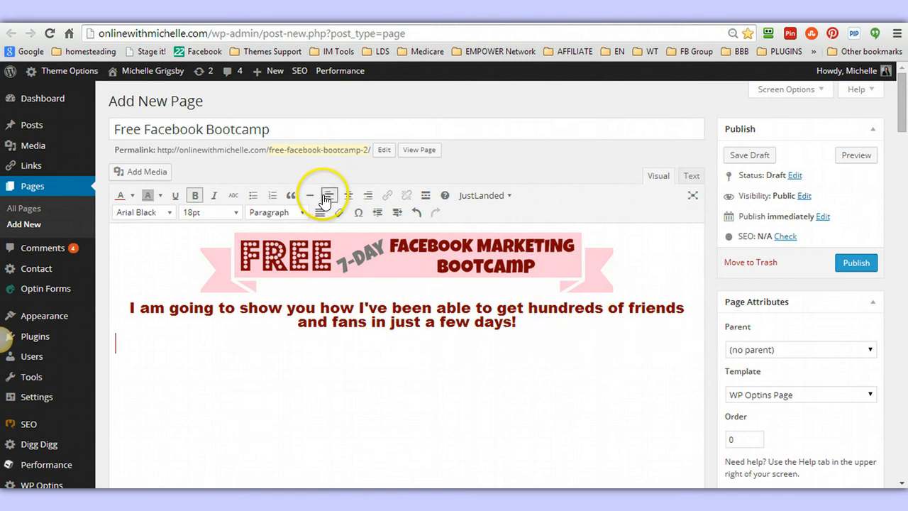
key("ctrl+v")
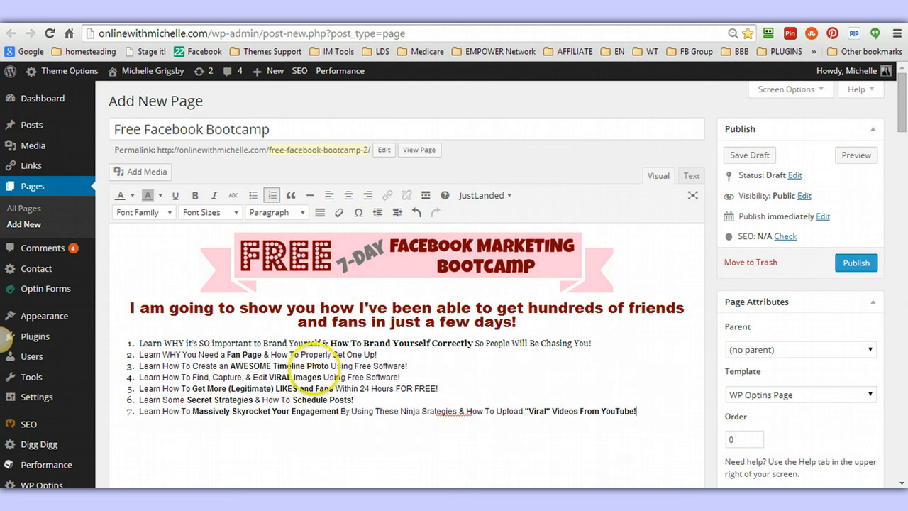
Format the entire seven-item numbered list in Arial at 12pt
left_click(634, 412)
left_click_drag(633, 411, 129, 342)
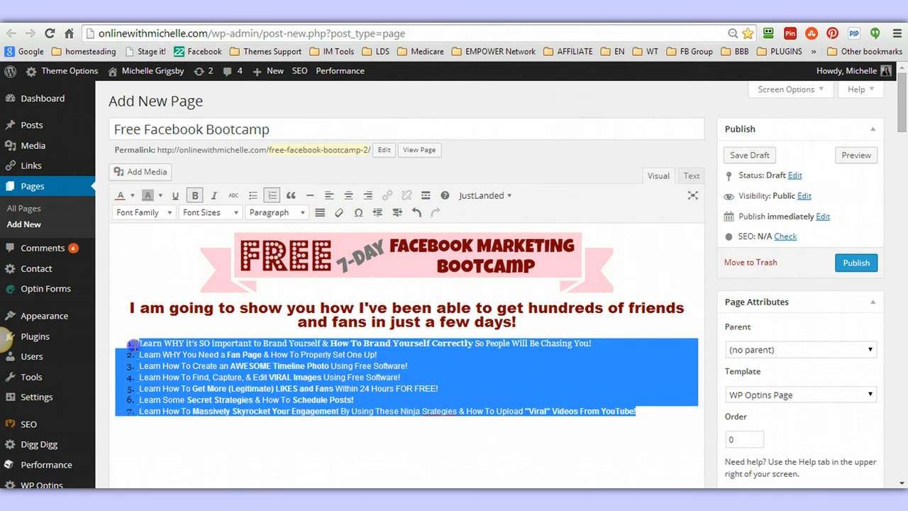
left_click(169, 212)
left_click(141, 251)
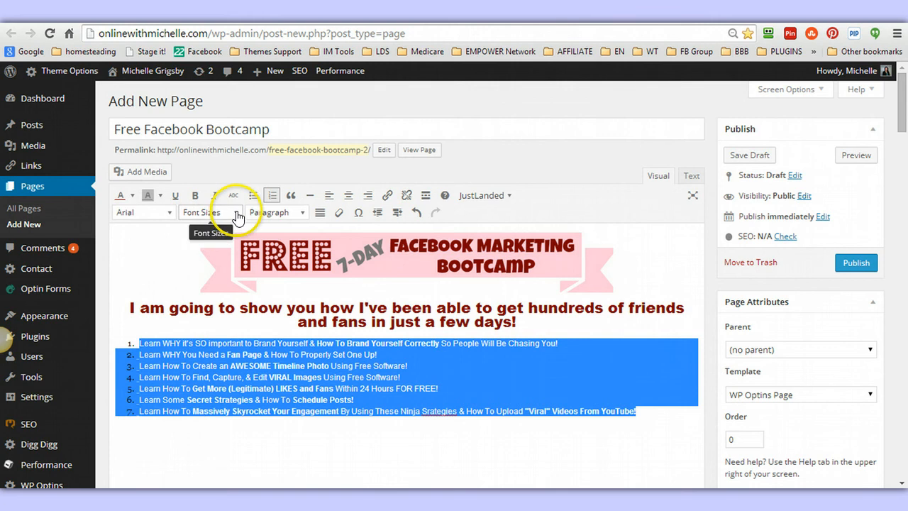
left_click(235, 212)
left_click(227, 274)
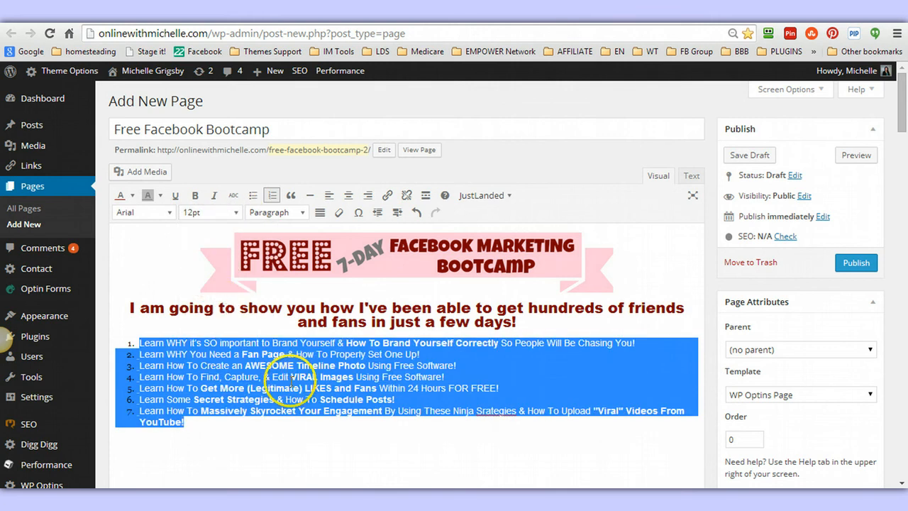
left_click(316, 435)
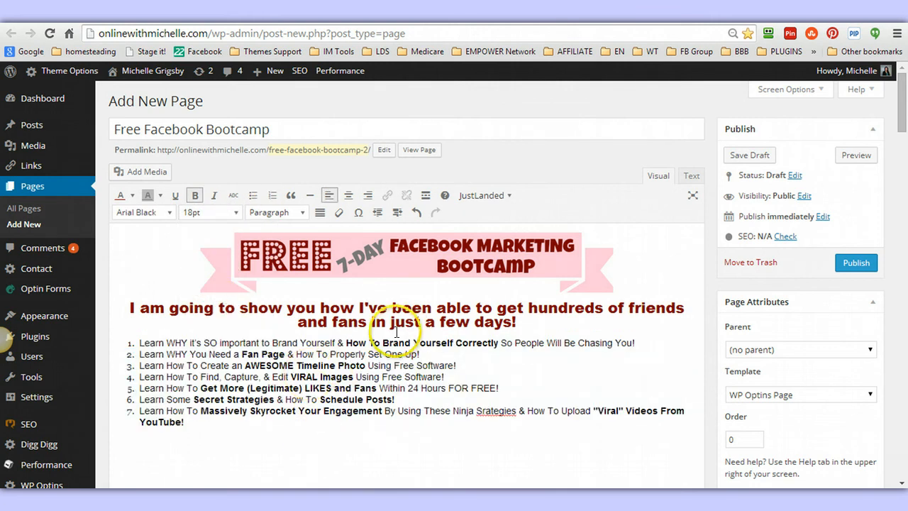
left_click_drag(351, 343, 500, 343)
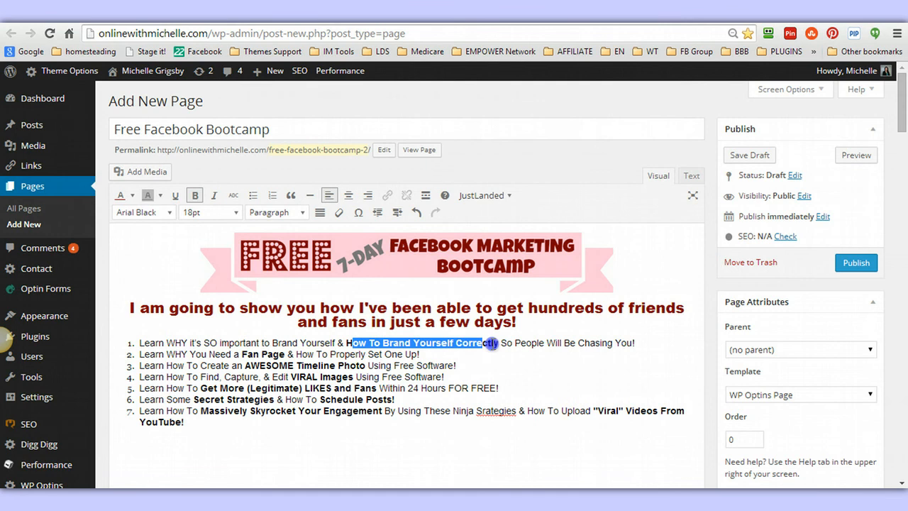
left_click_drag(247, 354, 303, 366)
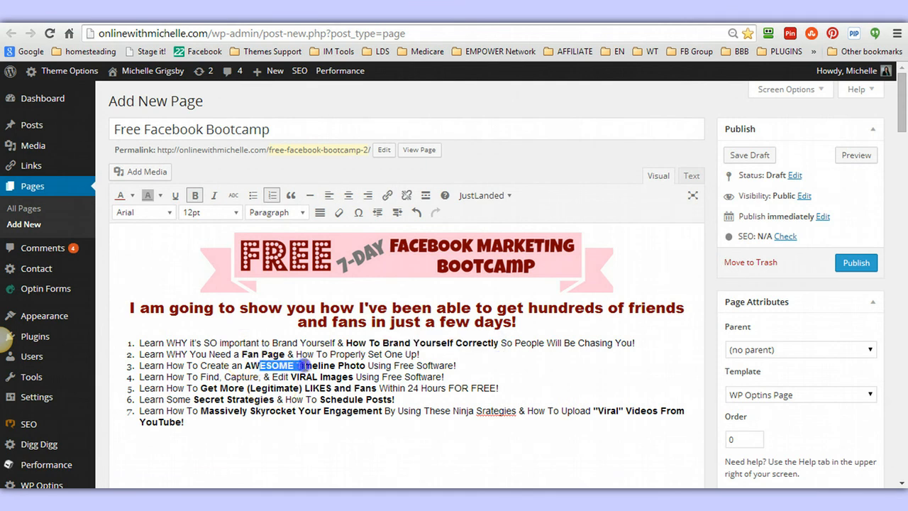
Copy the "{PLUS RECEIVE EXTRA BONUSES!}" and "Subscribe Below:" lines from the published page's editor
left_click(244, 424)
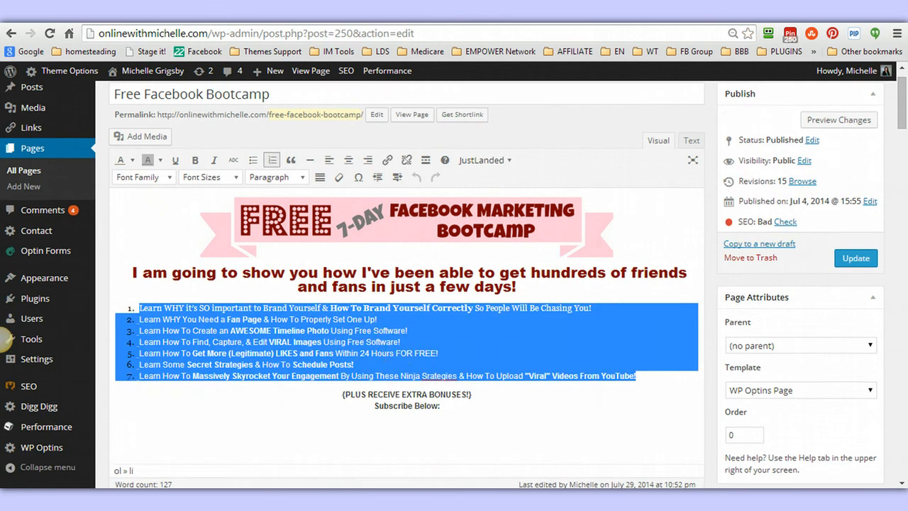
left_click_drag(458, 406, 342, 394)
key("ctrl+c")
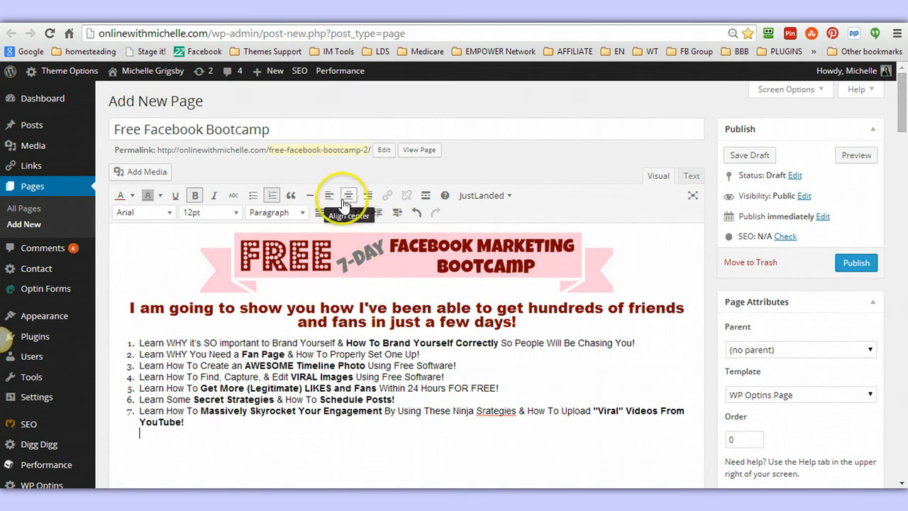
left_click(350, 198)
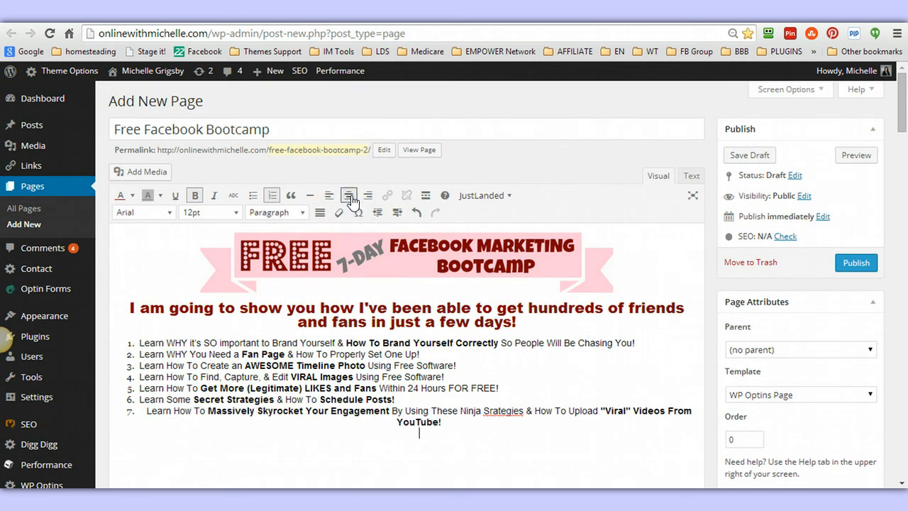
left_click(349, 198)
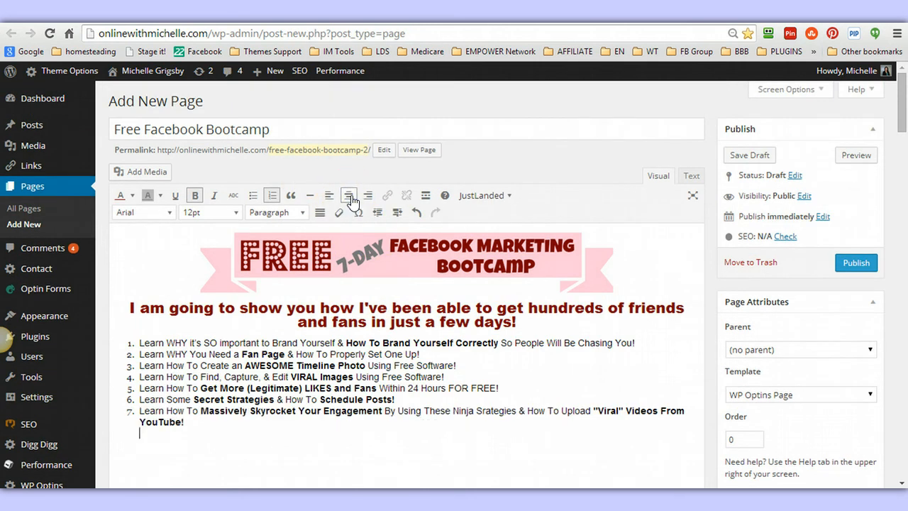
left_click(193, 423)
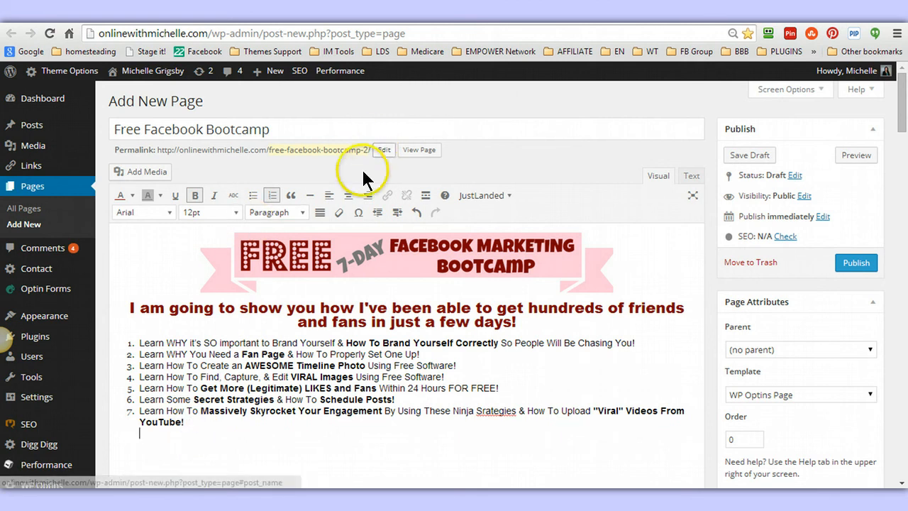
left_click(349, 197)
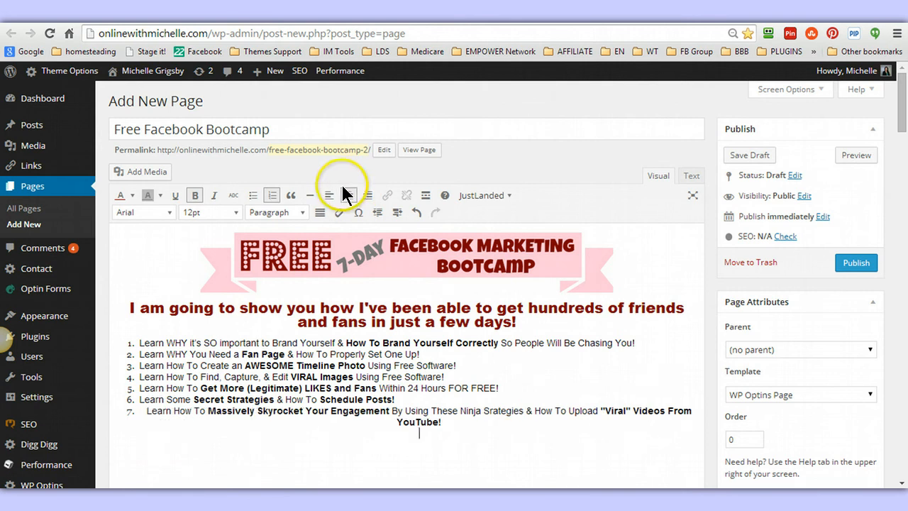
left_click(329, 195)
left_click(331, 317)
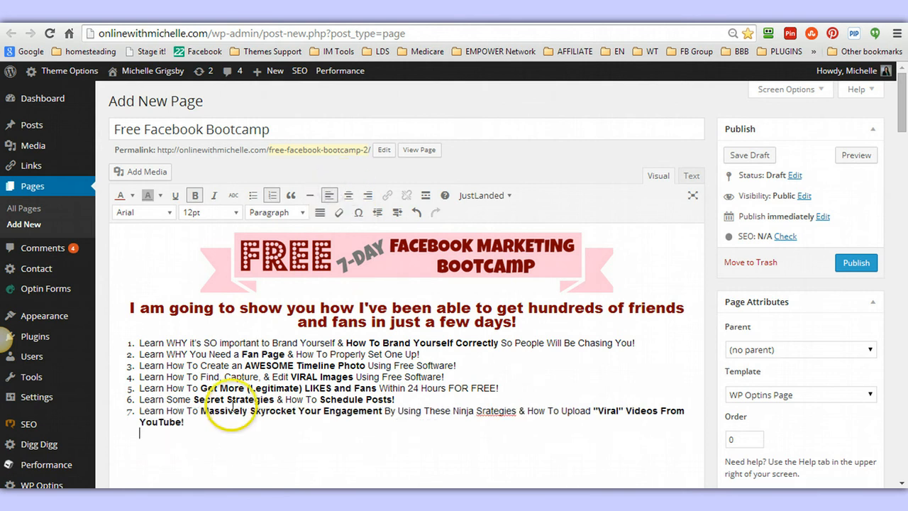
End the numbered list after item seven and paste the copied bonus and subscribe lines on a centered paragraph below it
key("BackSpace")
key("Return")
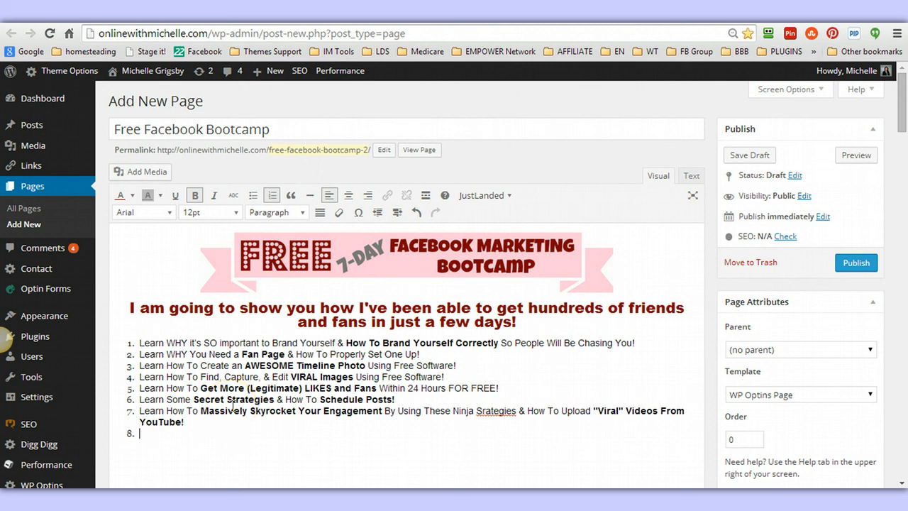
left_click(272, 195)
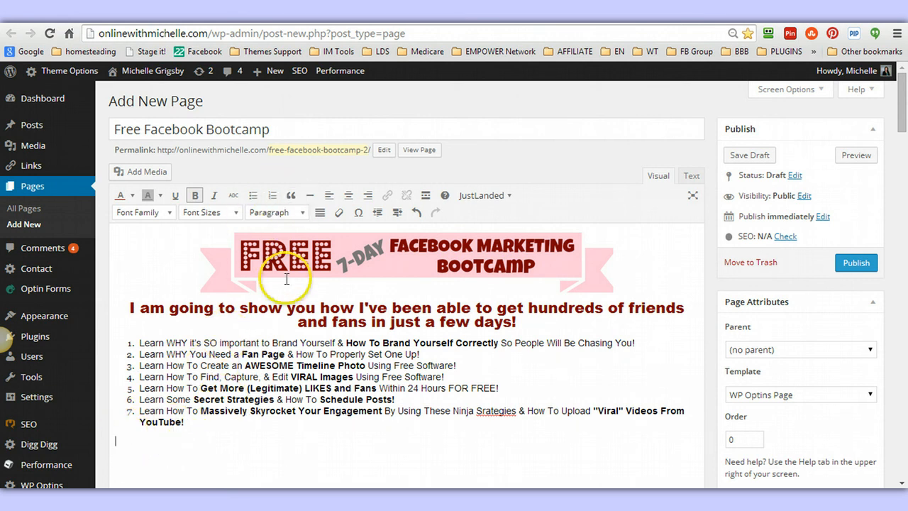
left_click(349, 195)
key("ctrl+v")
left_click(420, 447)
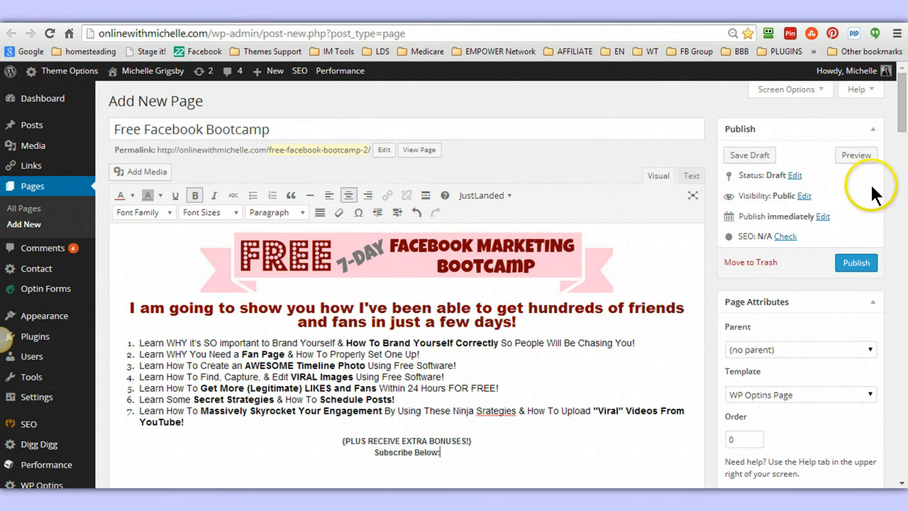
Preview the draft page and compare its layout and background with the published bootcamp page
left_click(858, 155)
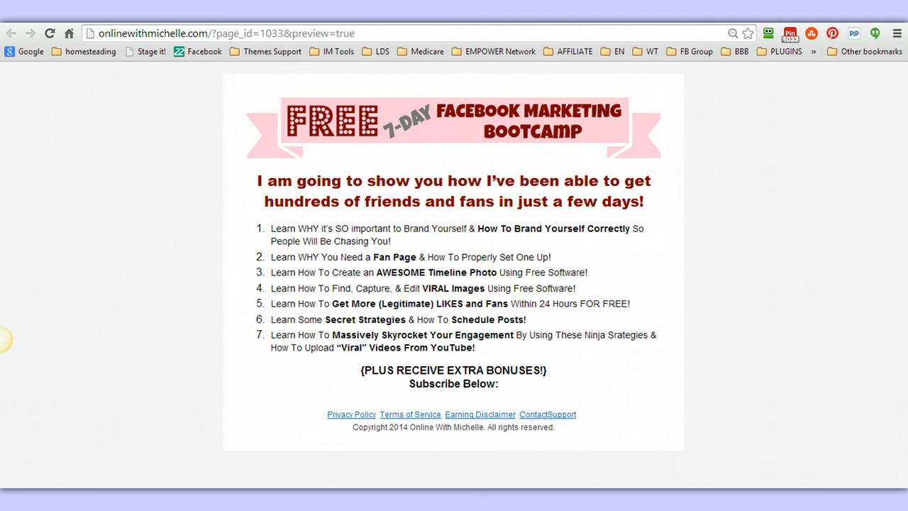
left_click(266, 16)
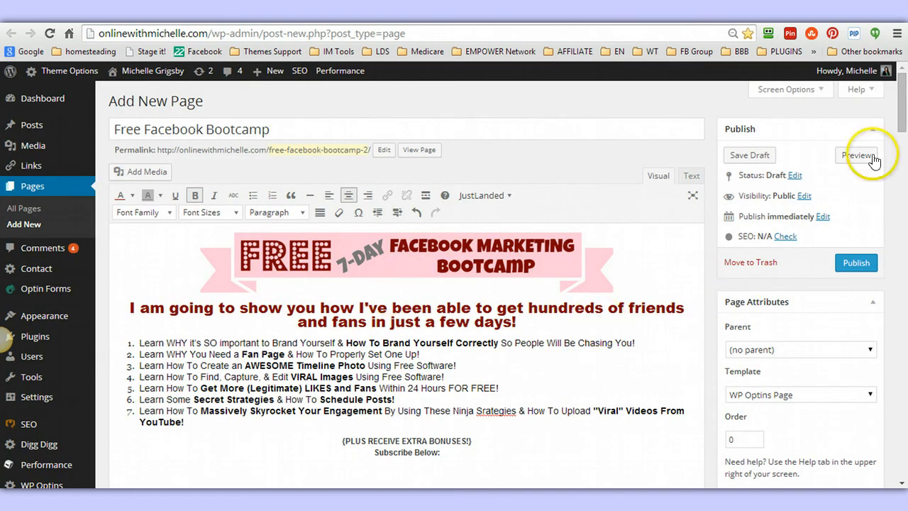
mouse_move(900, 113)
left_mouse_down()
mouse_move(902, 124)
mouse_move(900, 110)
left_mouse_up()
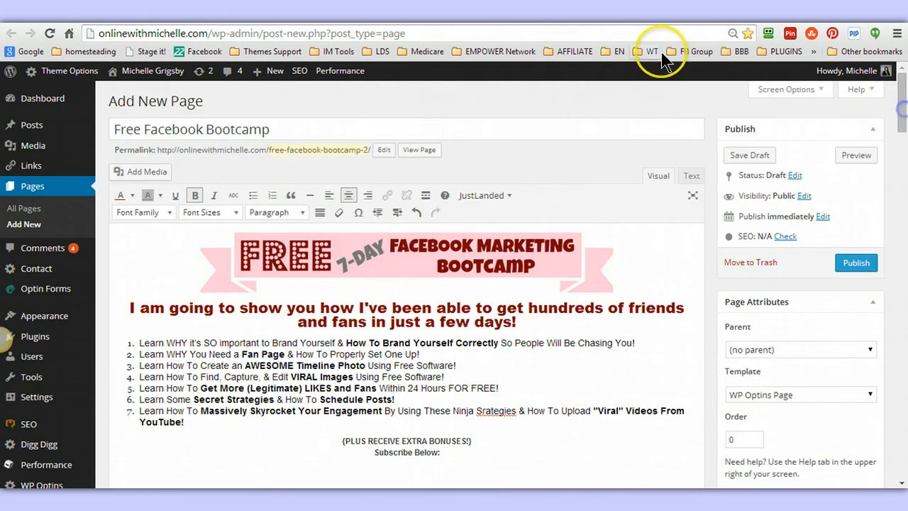
left_click(341, 13)
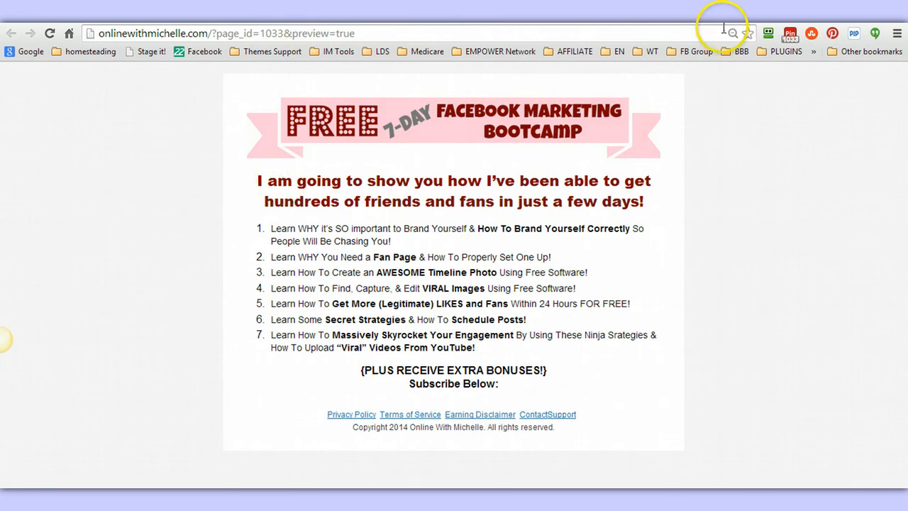
left_click(741, 13)
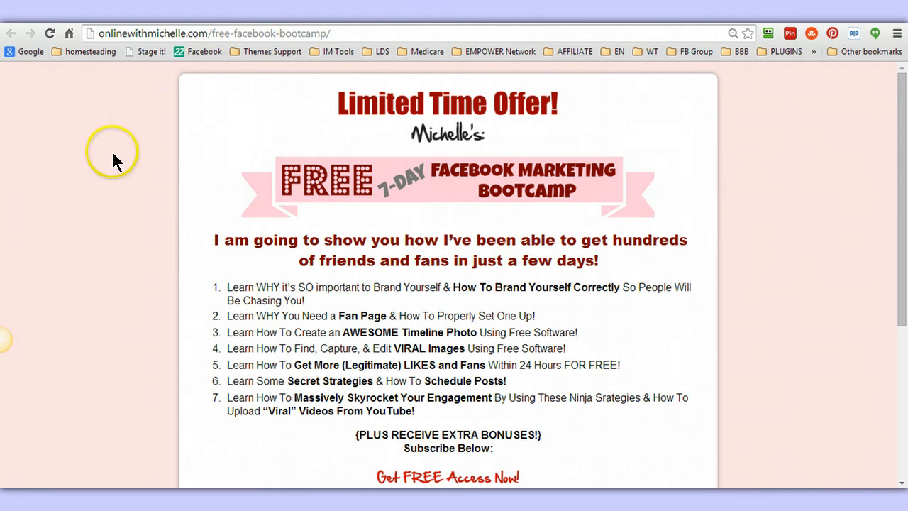
left_click(348, 12)
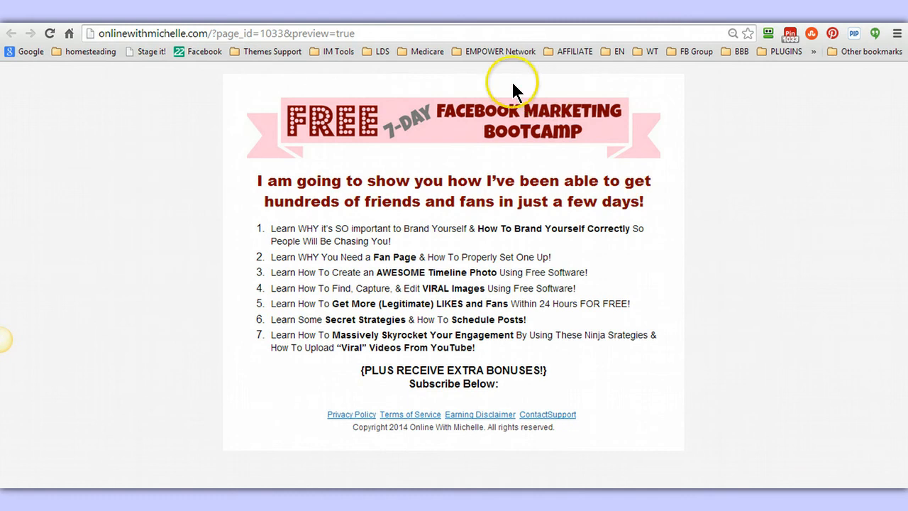
left_click(291, 13)
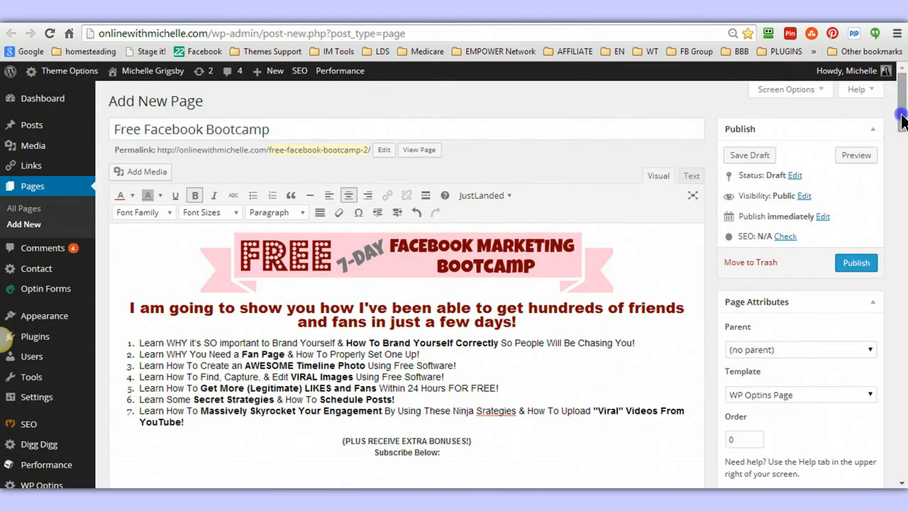
Set the page's background color to the light pink swatch in the Page Settings
left_click_drag(902, 117, 904, 194)
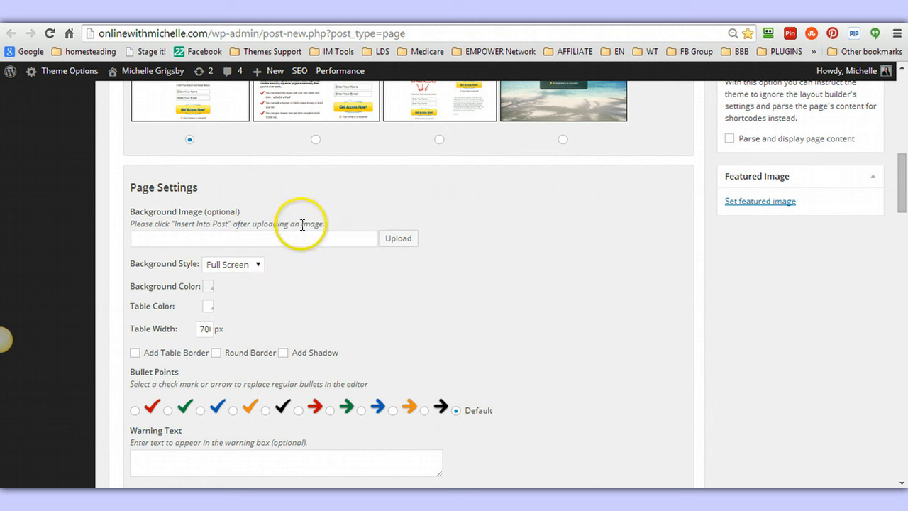
left_click(207, 285)
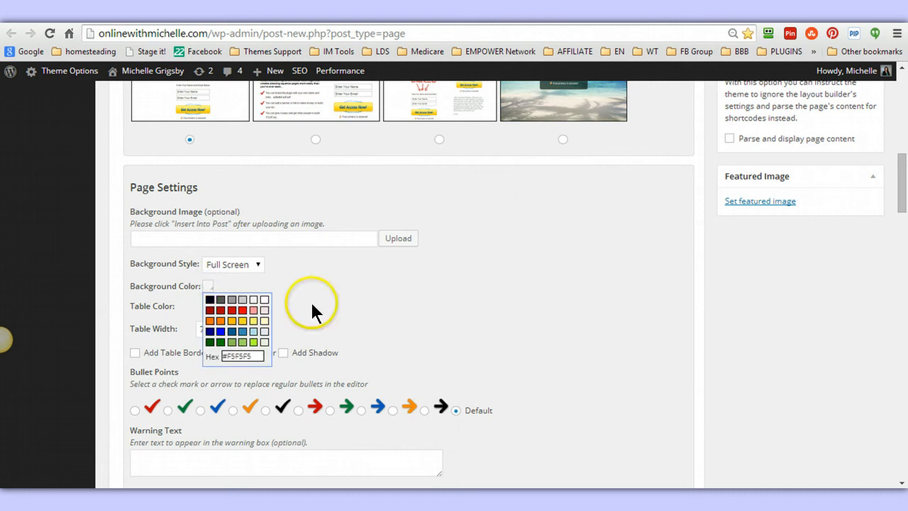
left_click(265, 312)
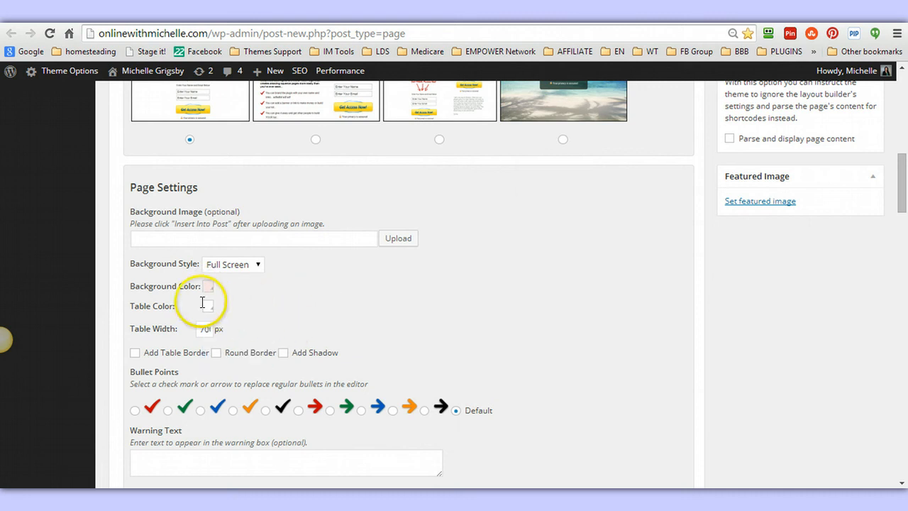
Set the table width to 900 px and enable Round Border and Add Shadow for the table
double_click(204, 329)
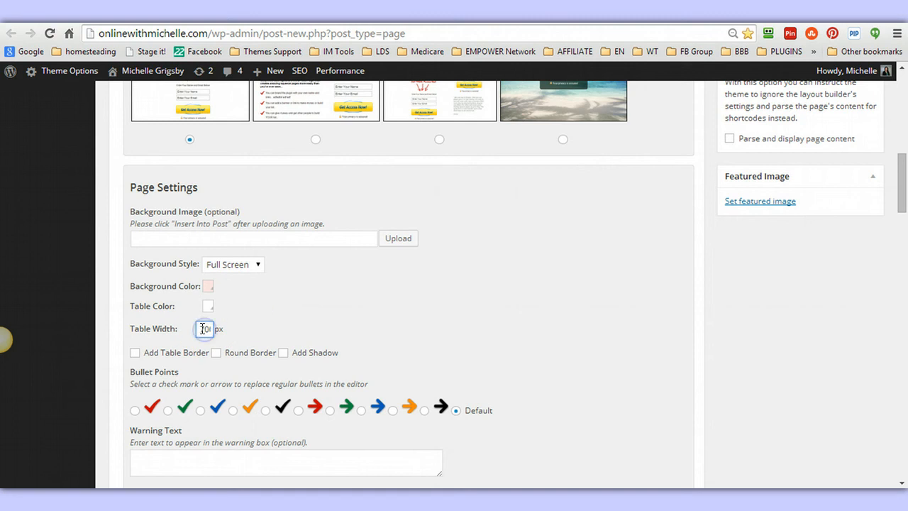
left_click_drag(205, 329, 264, 324)
type("800")
left_click(266, 323)
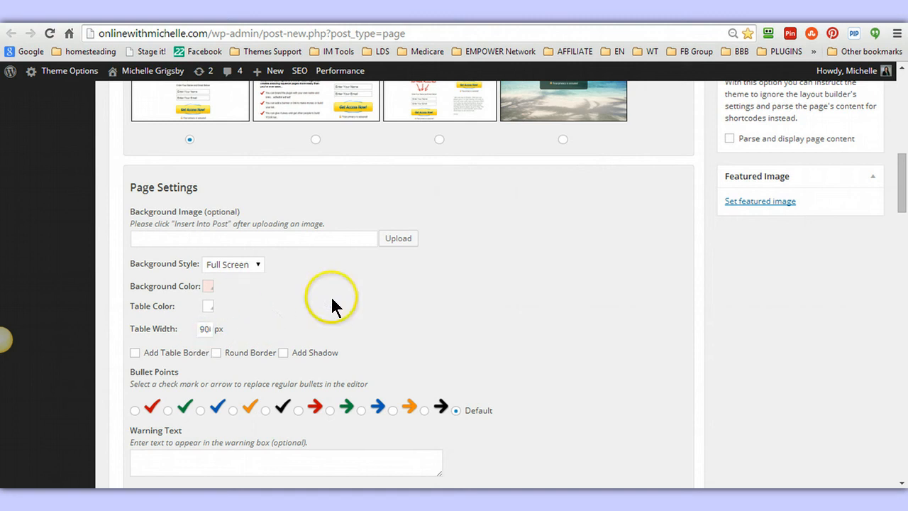
left_click(283, 352)
left_click(215, 353)
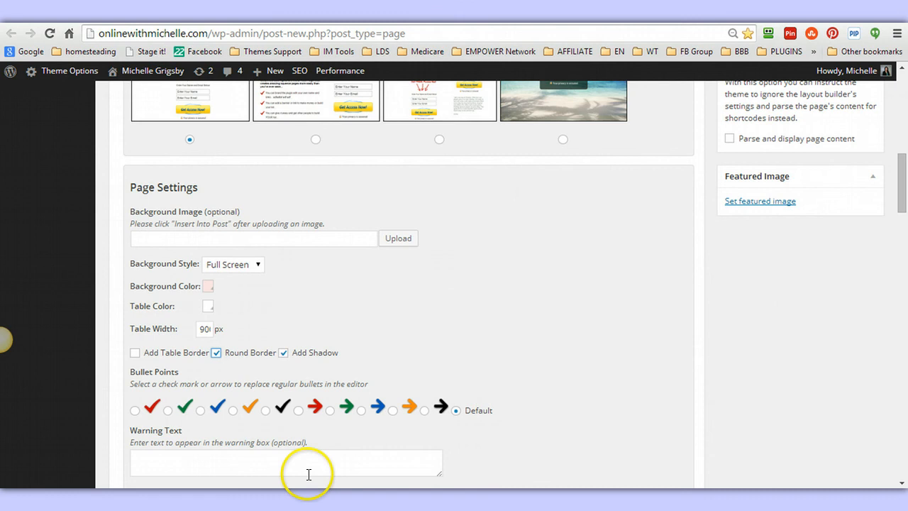
Preview the draft with its new page settings and check it against the published page, then return to its editor
left_click_drag(904, 206, 905, 127)
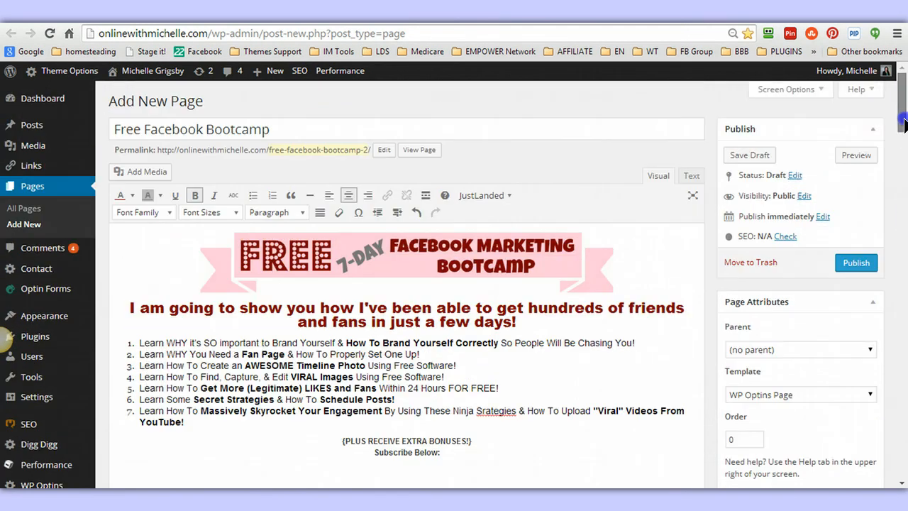
left_click(869, 150)
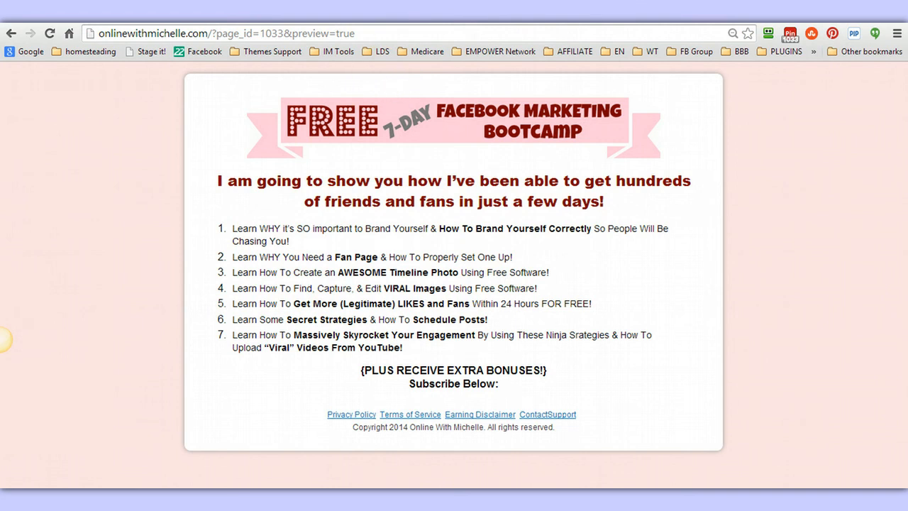
key("ctrl+Tab")
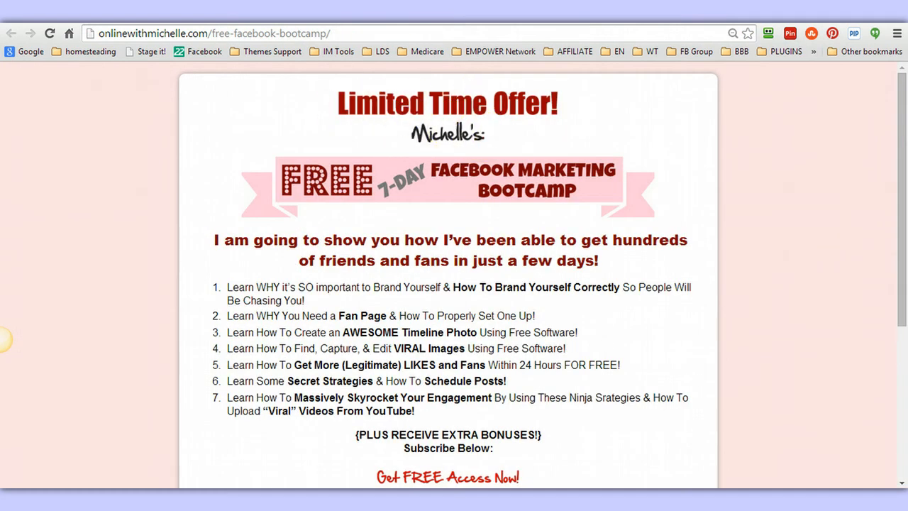
left_click(300, 23)
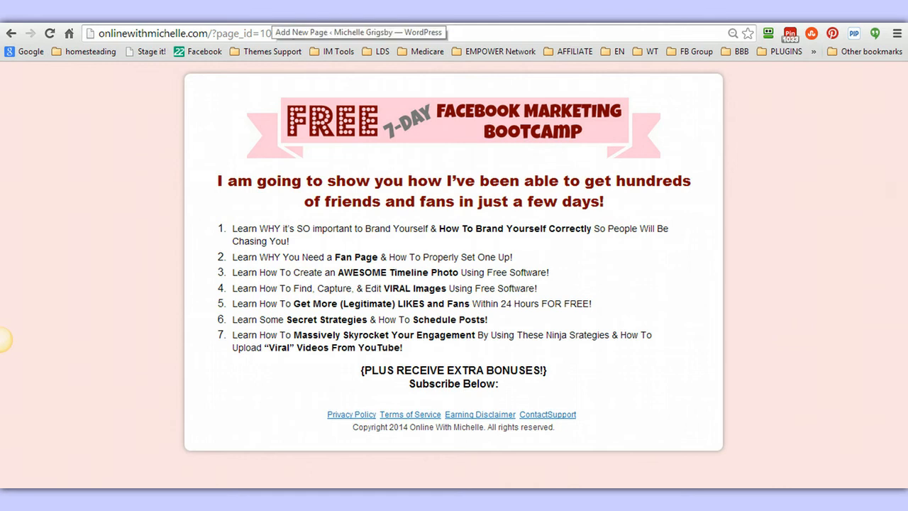
left_click(273, 24)
Enter "Limited Time Offer" as the headline text in the Headline Settings
left_click_drag(904, 125, 904, 255)
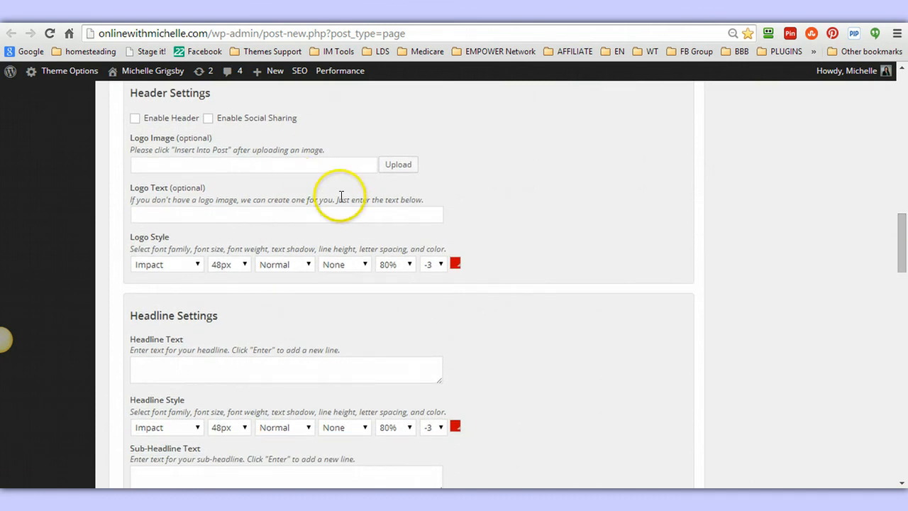
left_click_drag(905, 242, 905, 259)
left_click(375, 234)
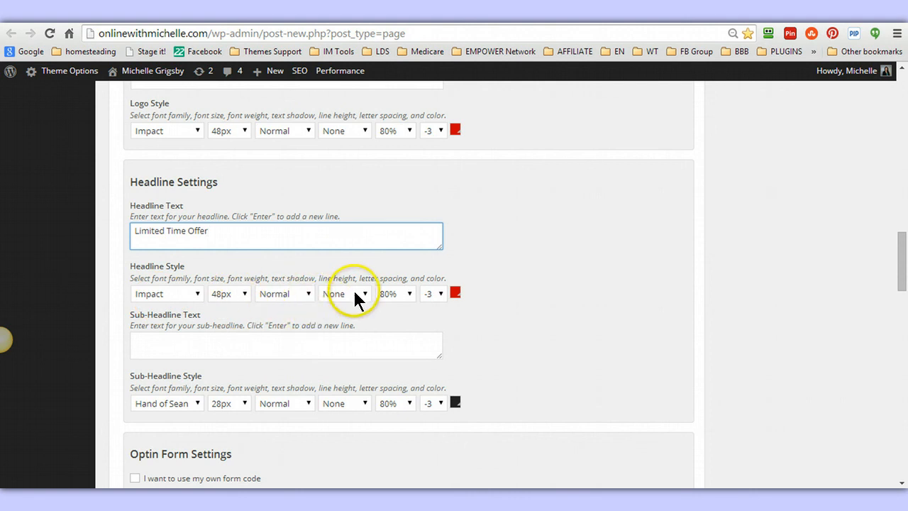
Set the headline color to the dark red swatch and enter the site owner's first name in possessive form as the sub-headline text
left_click(458, 296)
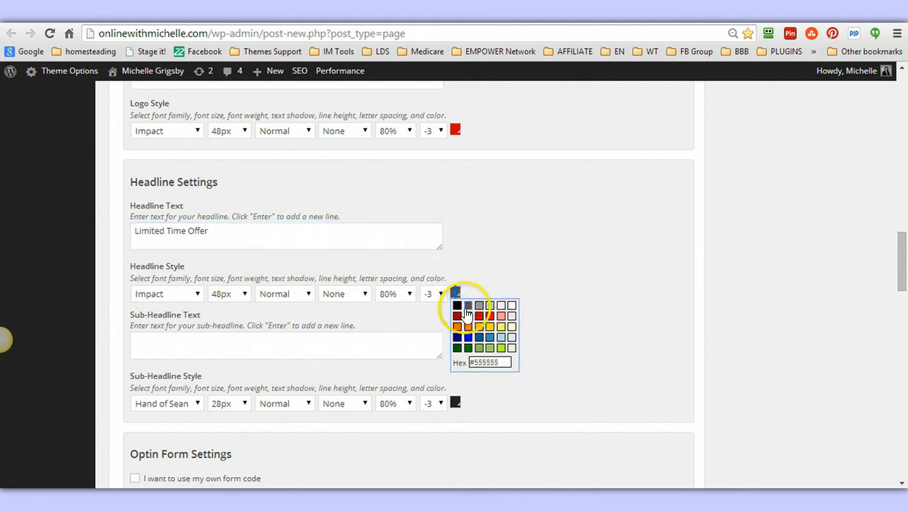
left_click(458, 317)
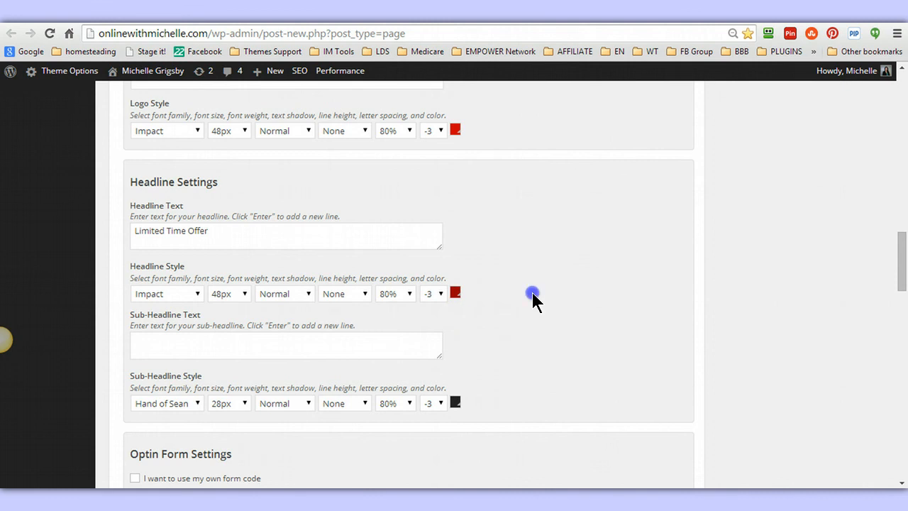
left_click(384, 339)
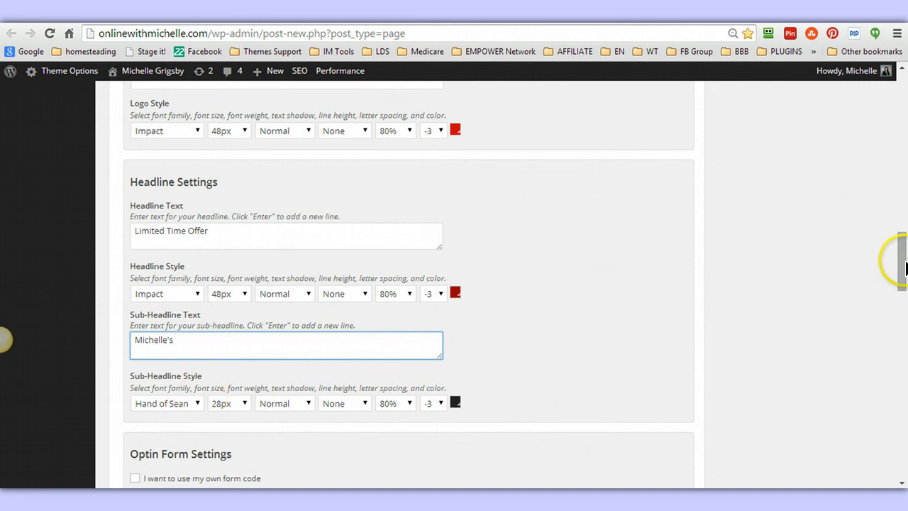
Preview the draft to check its new headline and sub-headline, then return to its editor
left_click_drag(903, 261, 867, 89)
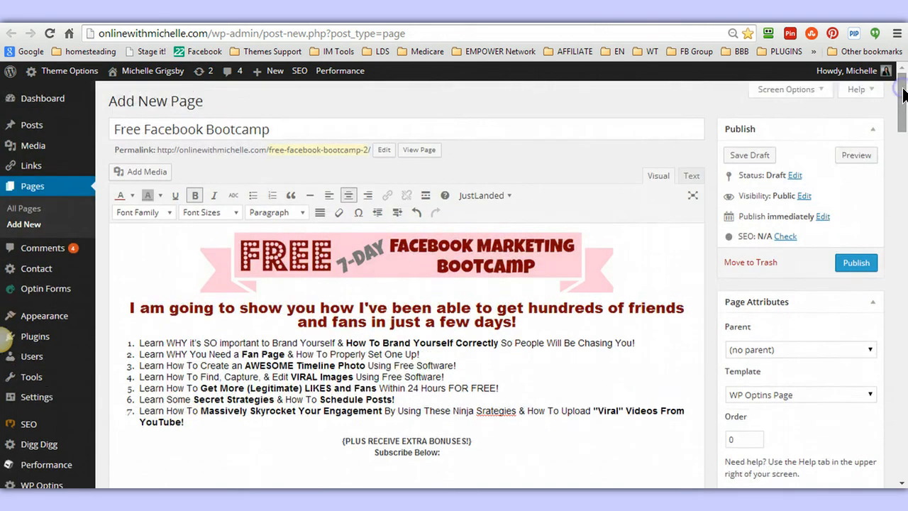
left_click(856, 154)
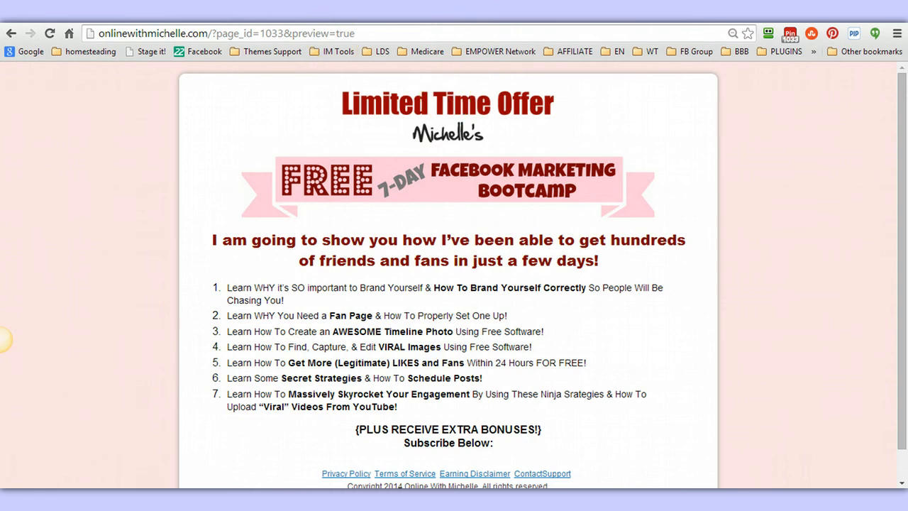
left_click(301, 5)
Copy the full autoresponder form code from the Optin Form Settings in the published page's editor
left_click_drag(903, 117, 905, 240)
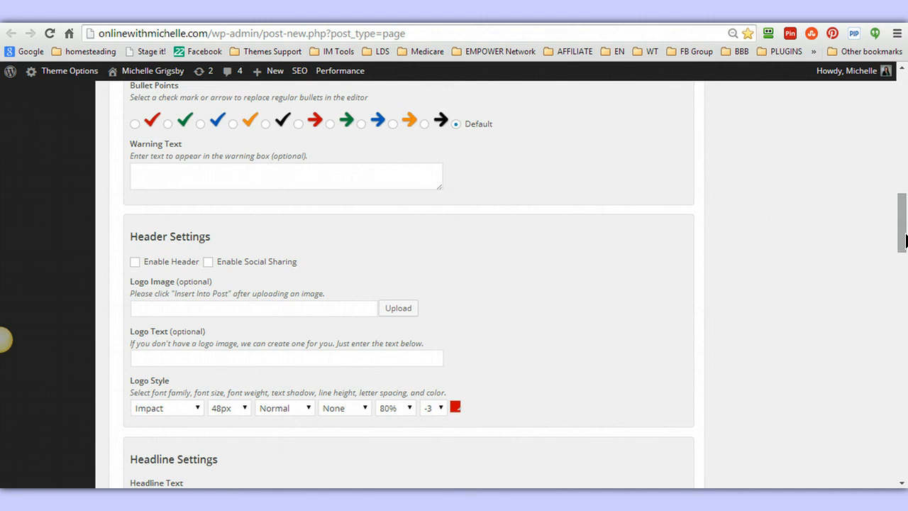
left_click(904, 237)
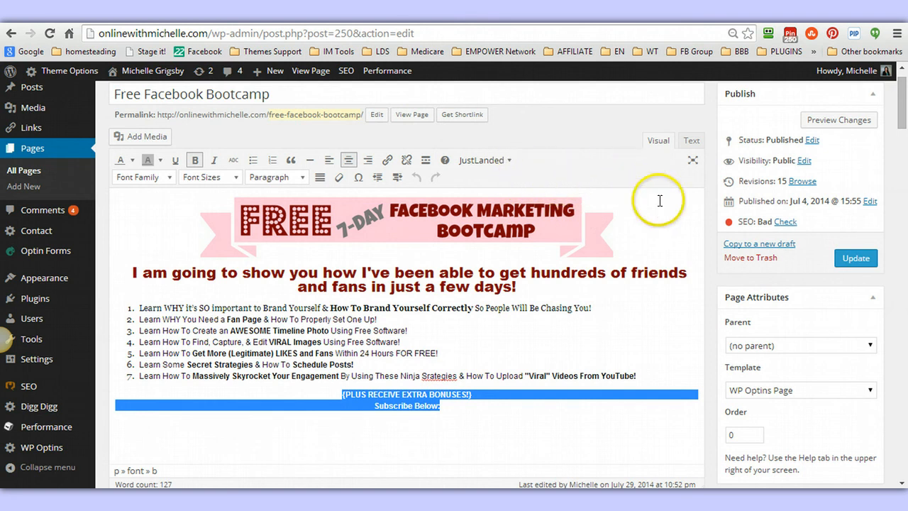
left_click_drag(904, 110, 901, 263)
left_click(370, 337)
key("ctrl+a")
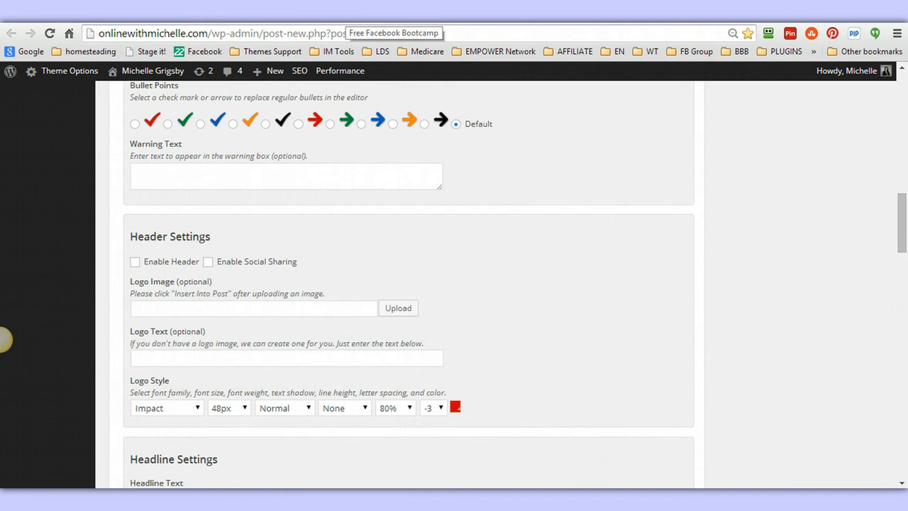
Paste the copied AWeber form code into the Autoresponder Form Code field of the draft's Optin Form Settings
left_click(347, 14)
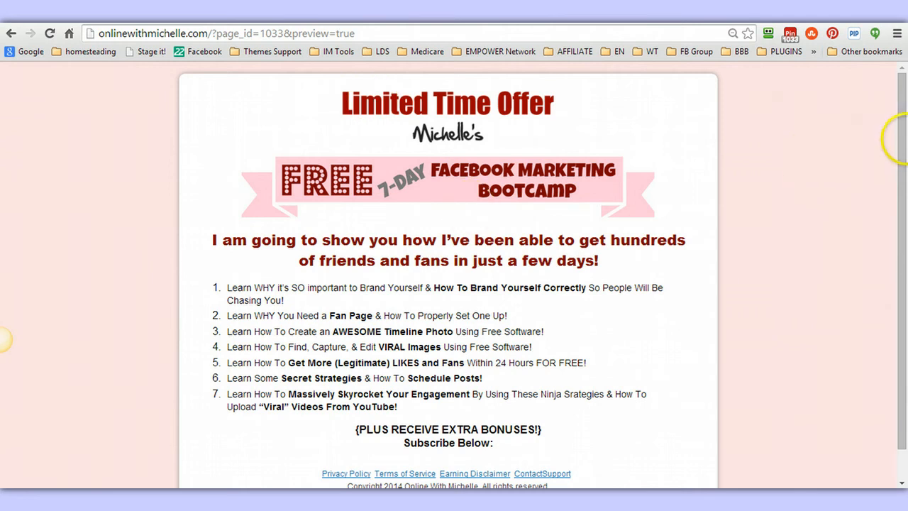
mouse_move(903, 131)
left_mouse_down()
mouse_move(905, 176)
mouse_move(905, 120)
left_mouse_up()
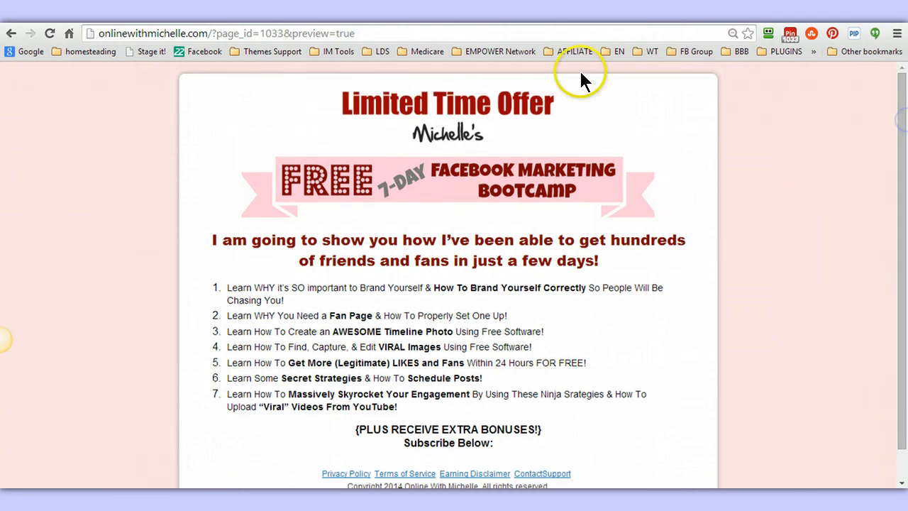
left_click(227, 14)
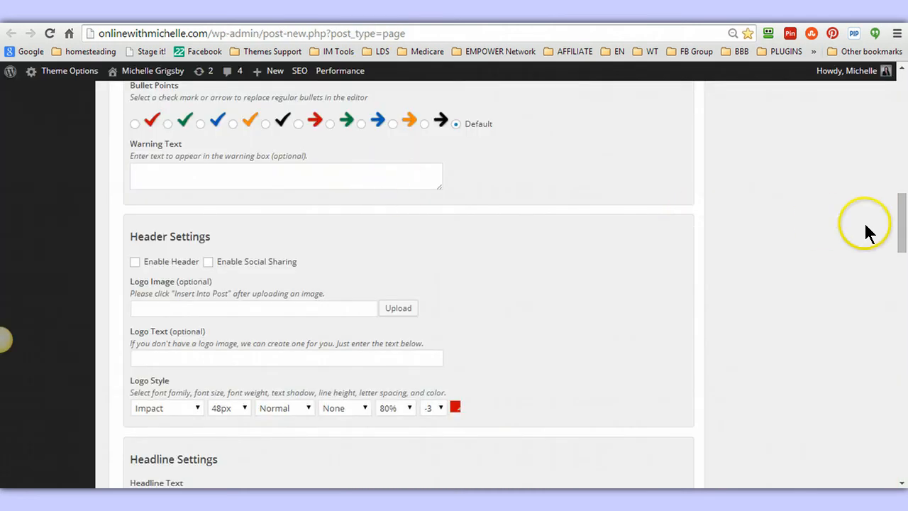
left_click_drag(903, 214, 904, 293)
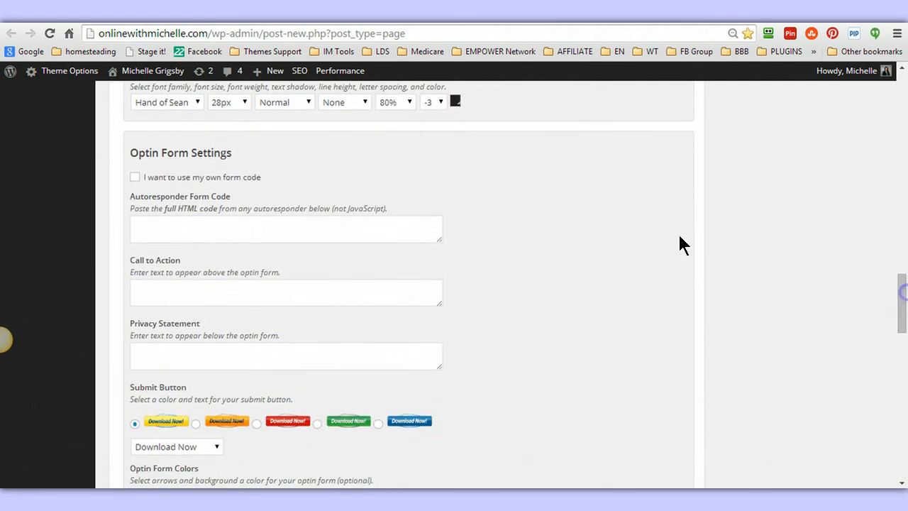
left_click(248, 225)
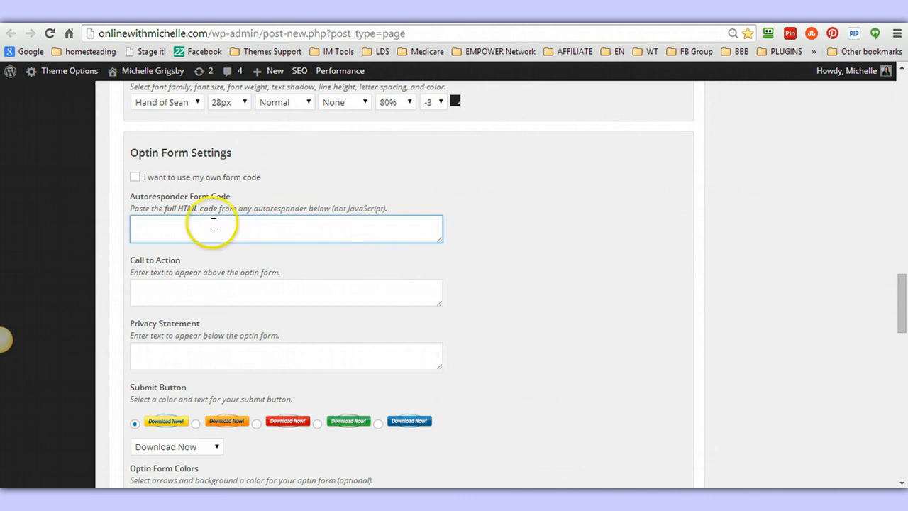
right_click(190, 224)
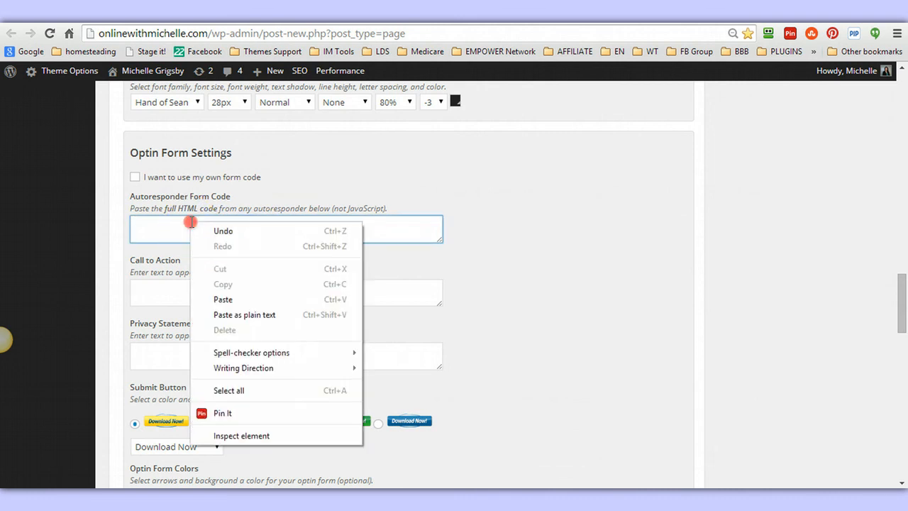
left_click(237, 300)
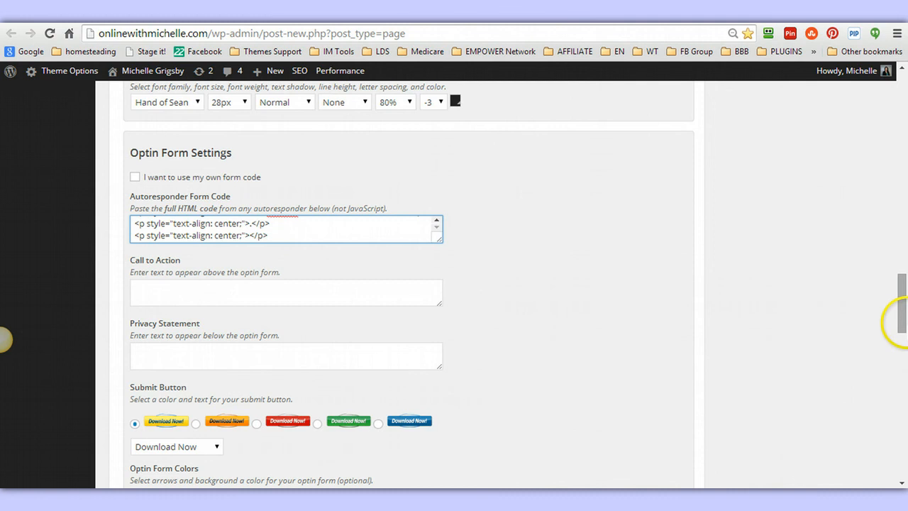
Preview the draft to check the optin form below the bullet list, then return to its editor
left_click_drag(906, 314, 895, 132)
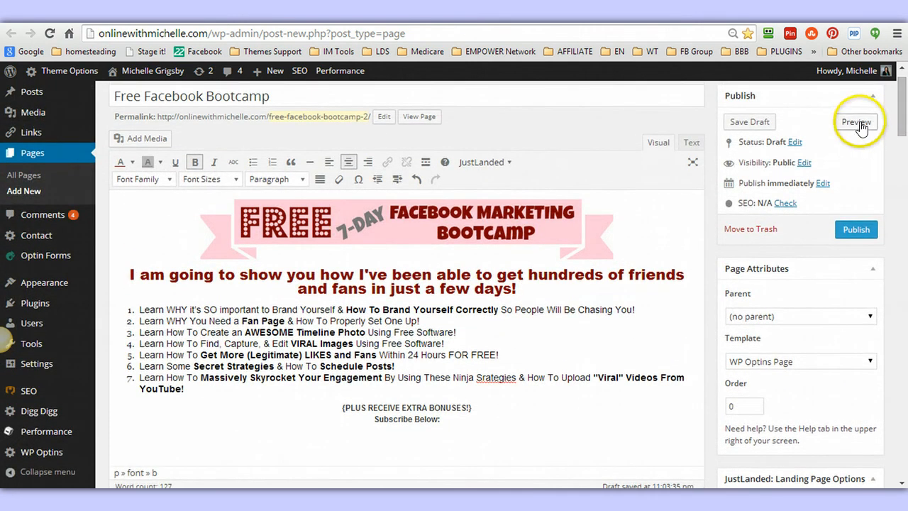
left_click(861, 129)
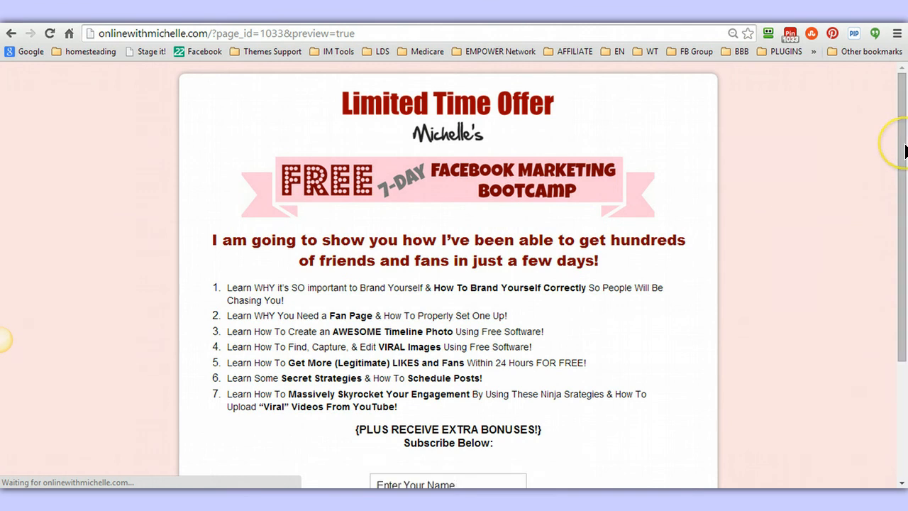
left_click_drag(906, 148, 905, 270)
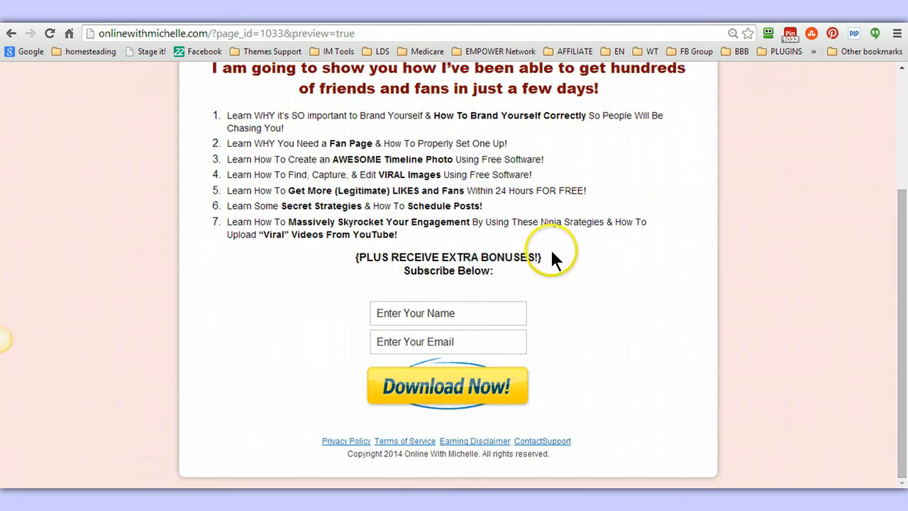
left_click(306, 13)
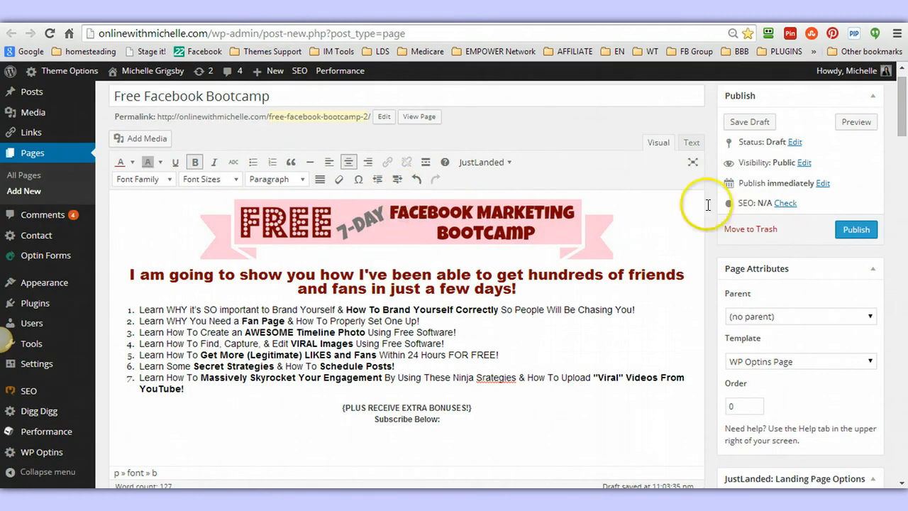
Set the submit button text to Get Free Access and choose the red arrows and light red background for the optin form
left_click_drag(906, 116, 904, 333)
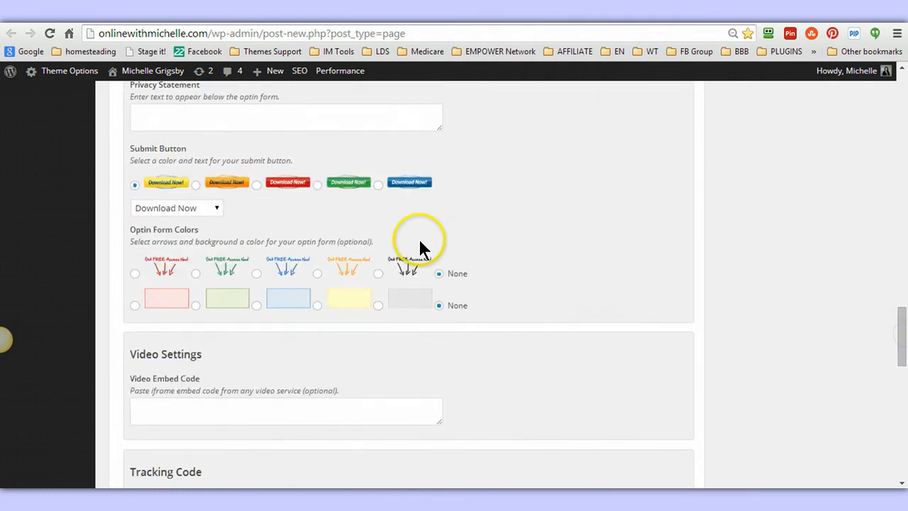
left_click(217, 208)
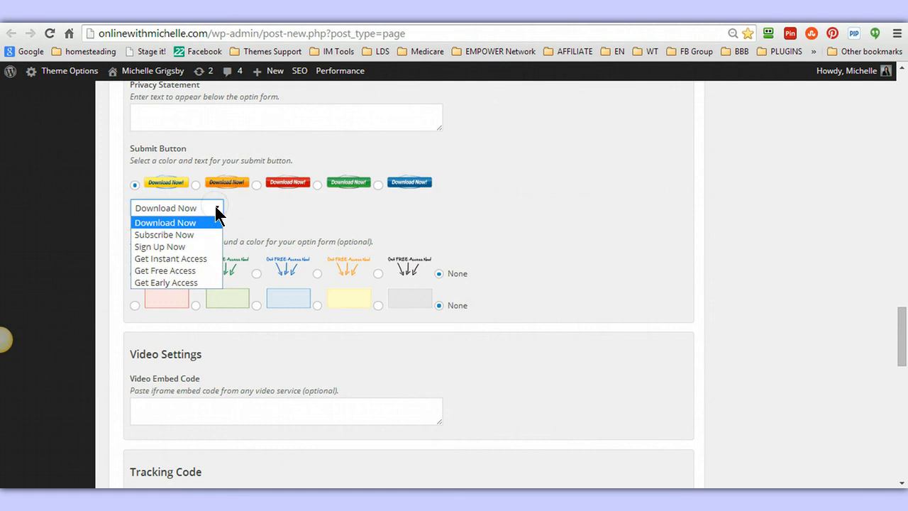
left_click(195, 269)
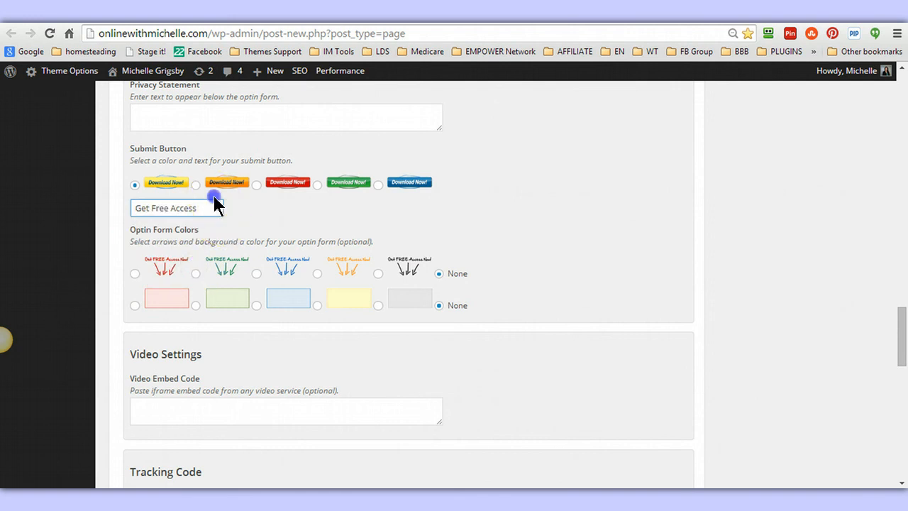
left_click(215, 206)
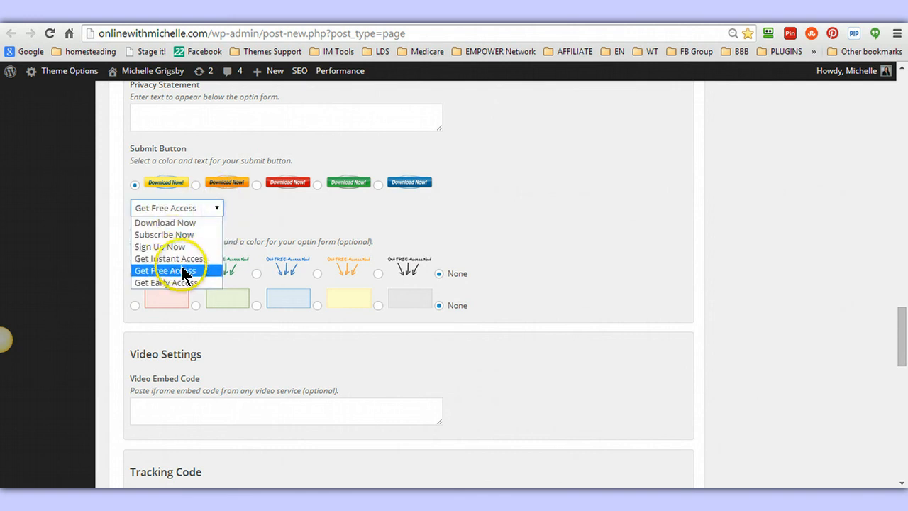
left_click(183, 271)
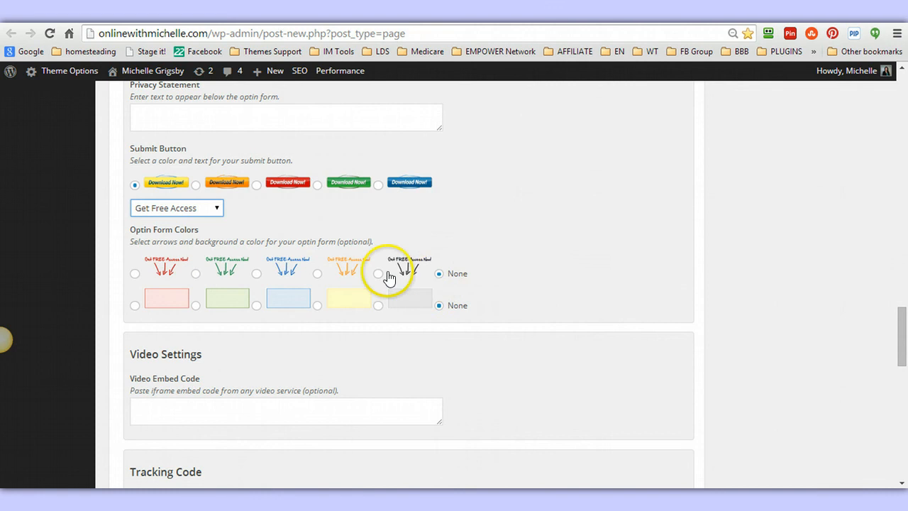
left_click(134, 273)
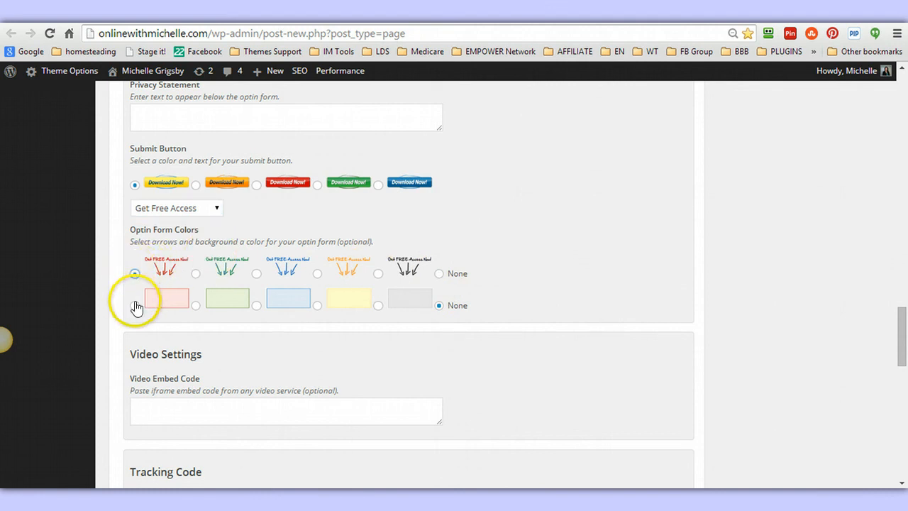
left_click(136, 306)
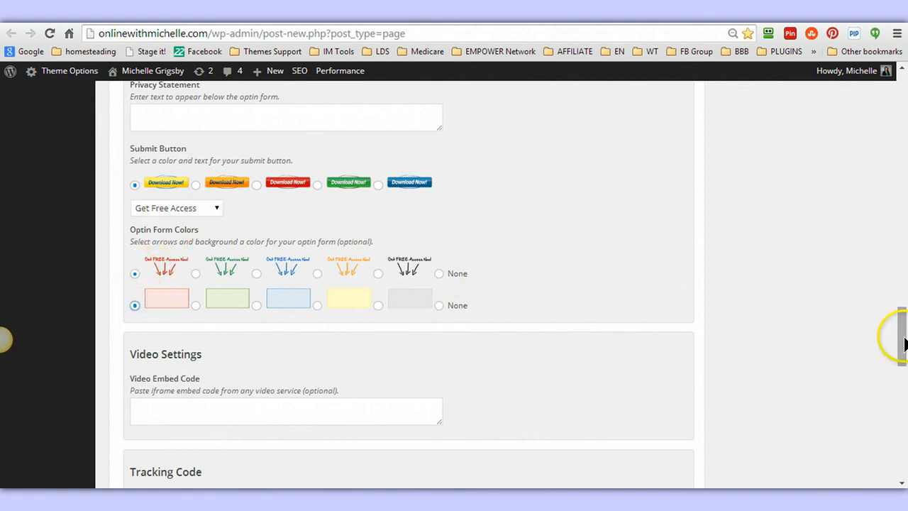
Preview the draft to check the optin form's button text, arrows and background color, then leave the preview
left_click_drag(904, 342, 897, 71)
left_click(845, 156)
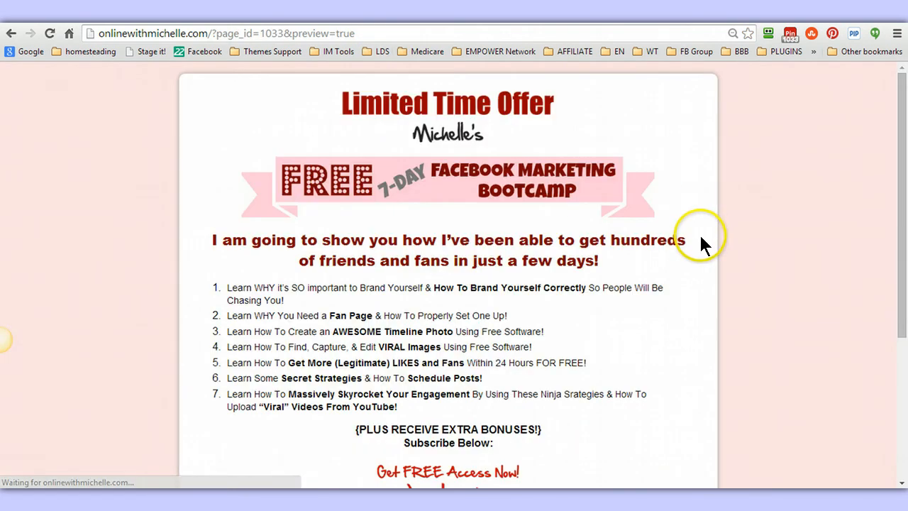
left_click_drag(904, 174, 904, 351)
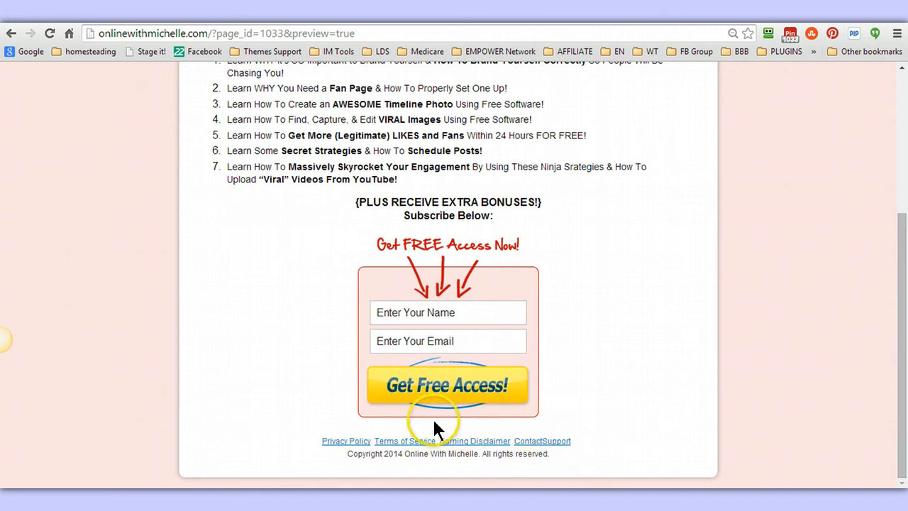
key("ctrl+shift+Tab")
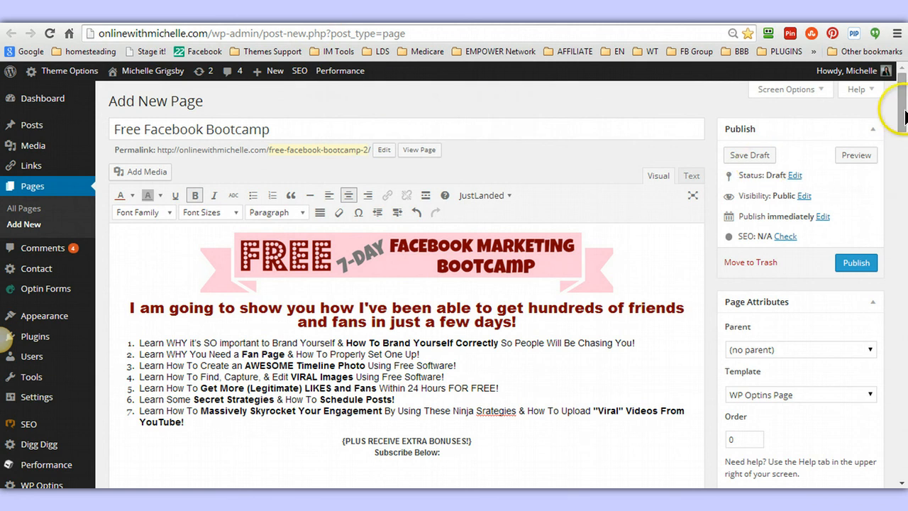
Copy the privacy statement "Your email will ALWAYS be protected and kept private" from the published page's Optin Form Settings
left_click_drag(904, 122, 905, 143)
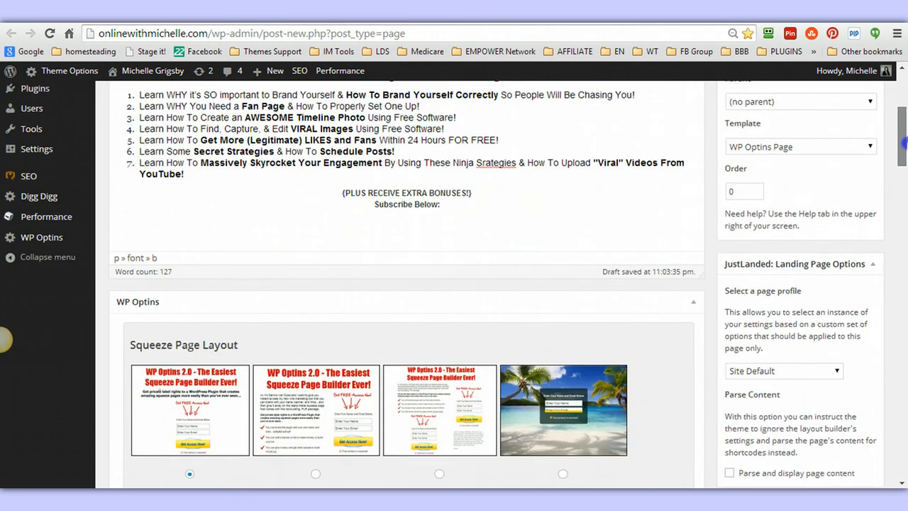
left_click_drag(904, 111, 903, 105)
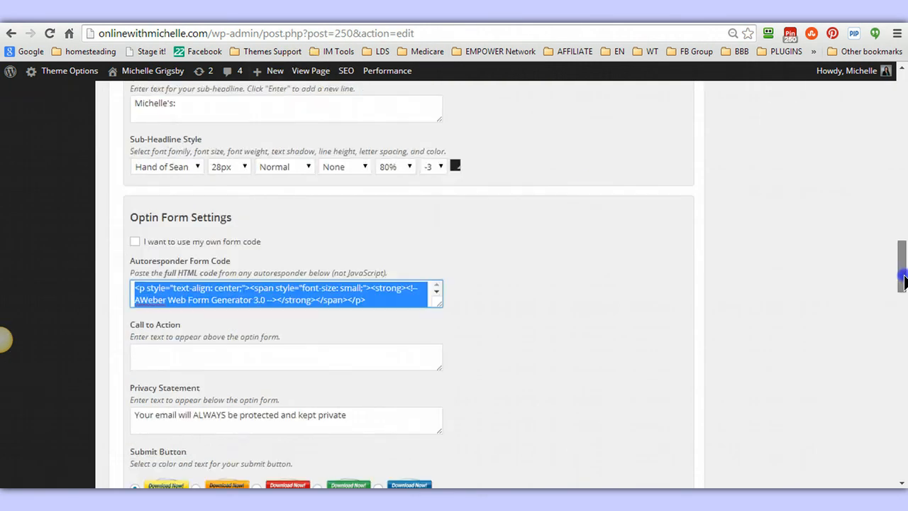
left_click_drag(904, 282, 905, 296)
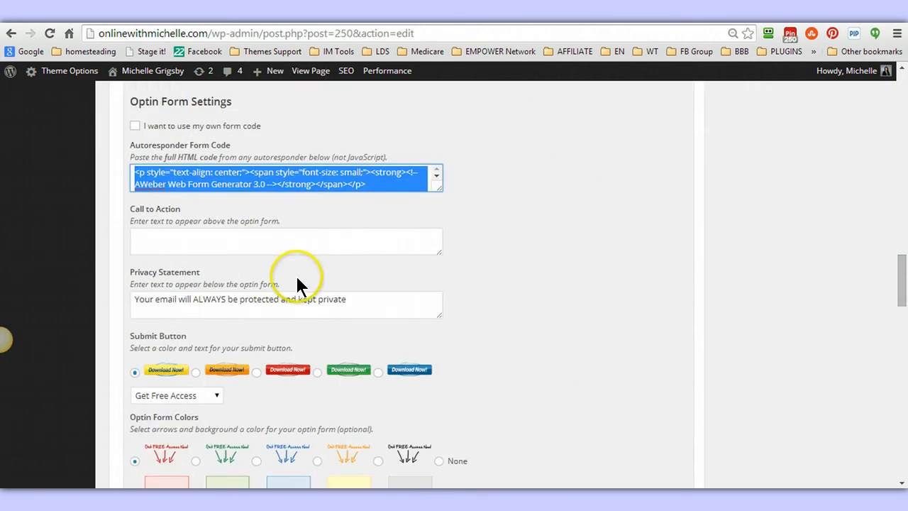
left_click_drag(348, 301, 123, 294)
key("ctrl+c")
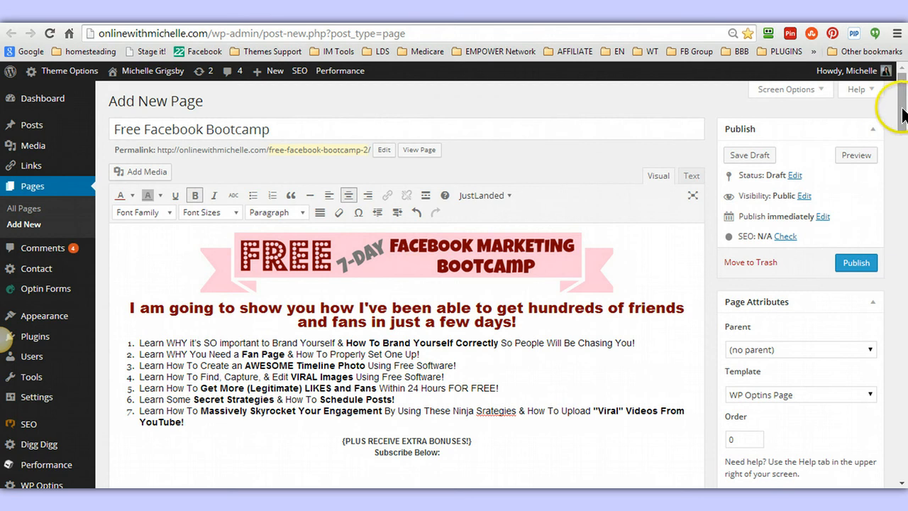
Paste the copied privacy statement into the draft's Optin Form Settings and set the call to action to "Subscribe Below"
left_click_drag(903, 114, 905, 334)
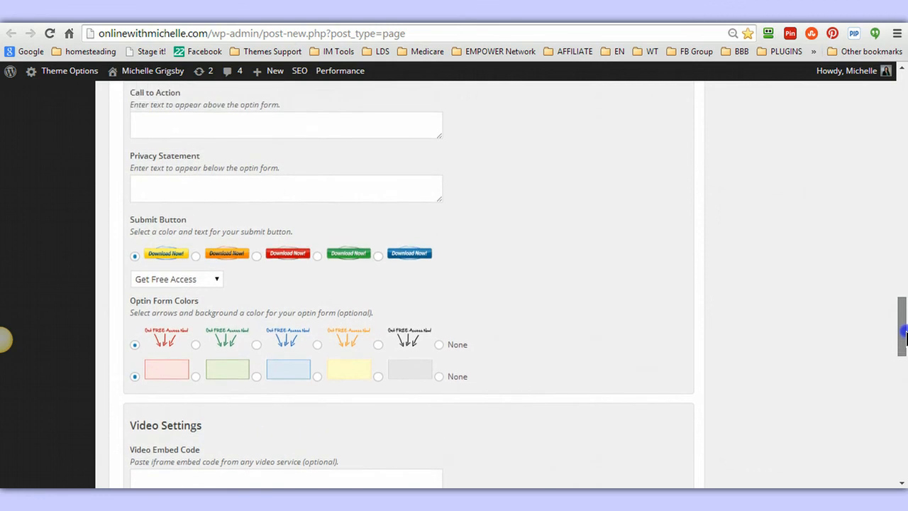
left_click(329, 202)
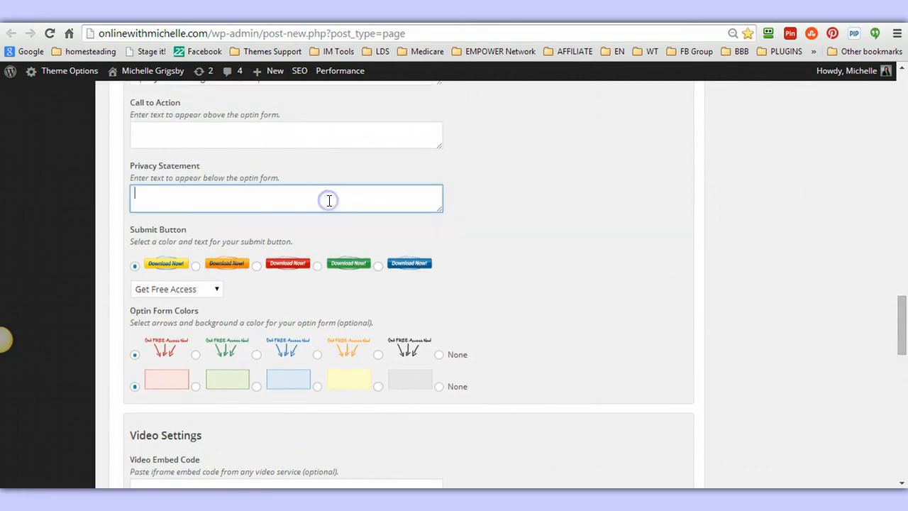
key("ctrl+v")
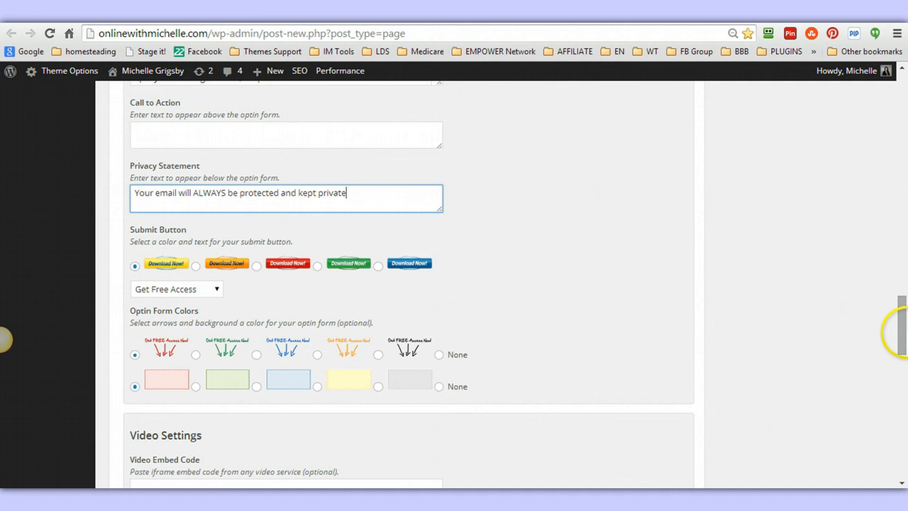
left_click_drag(903, 334, 902, 319)
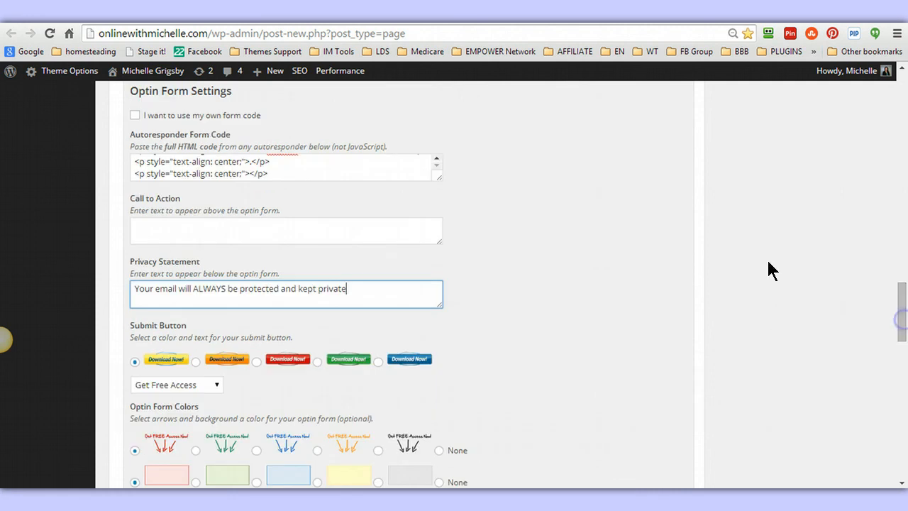
left_click(261, 232)
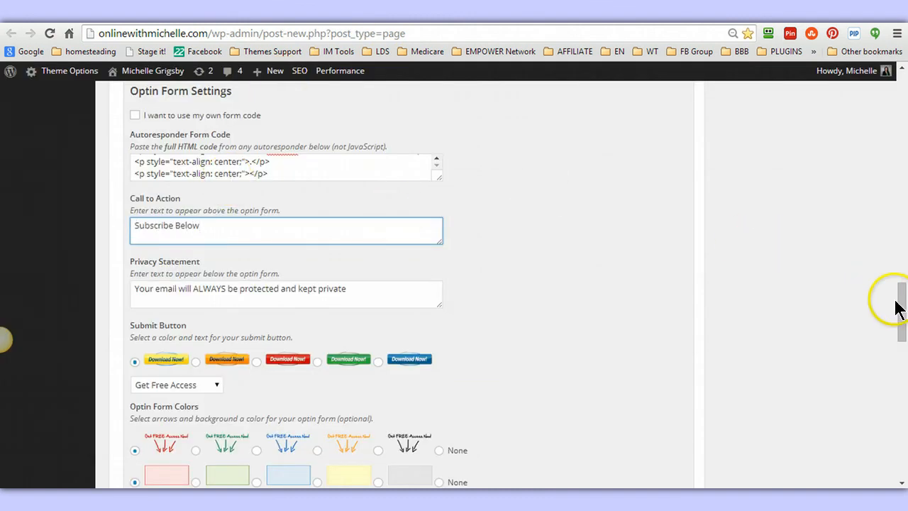
Preview the draft to check the optin form's call to action and privacy statement, and compare it with the published bootcamp page
left_click(899, 135)
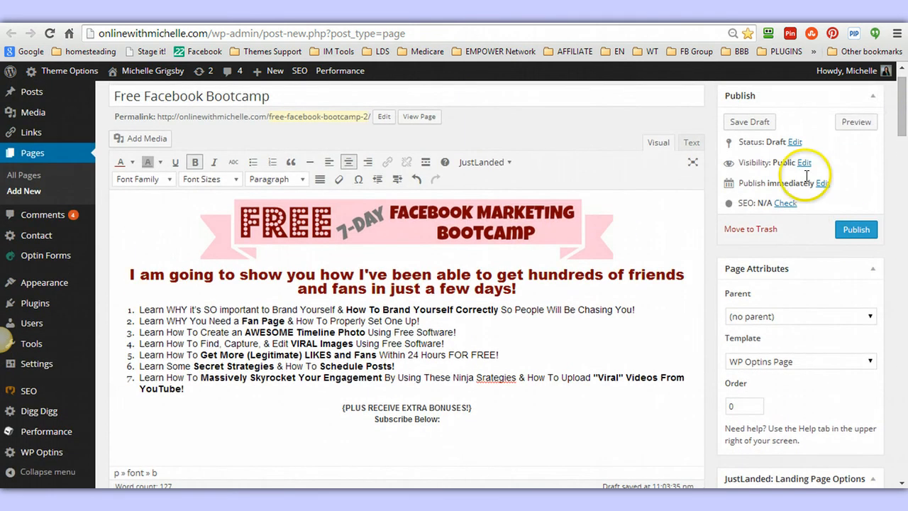
left_click(856, 123)
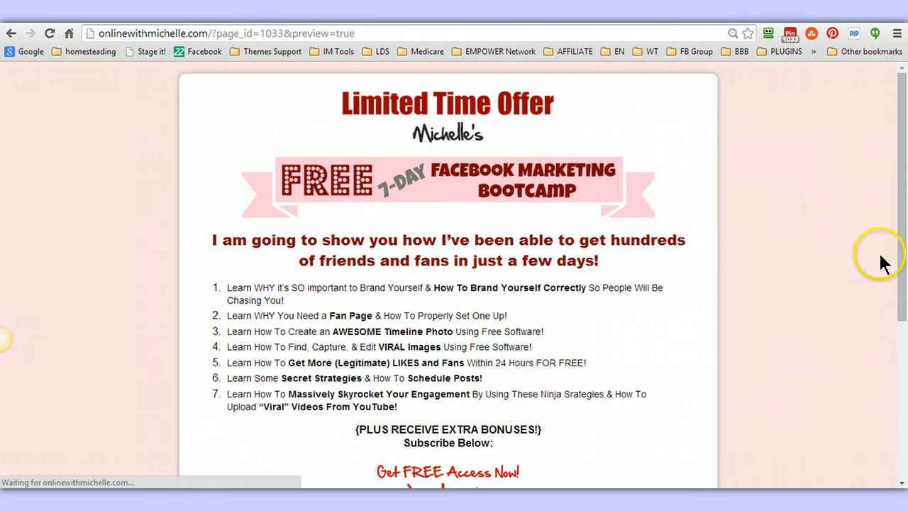
left_click(902, 355)
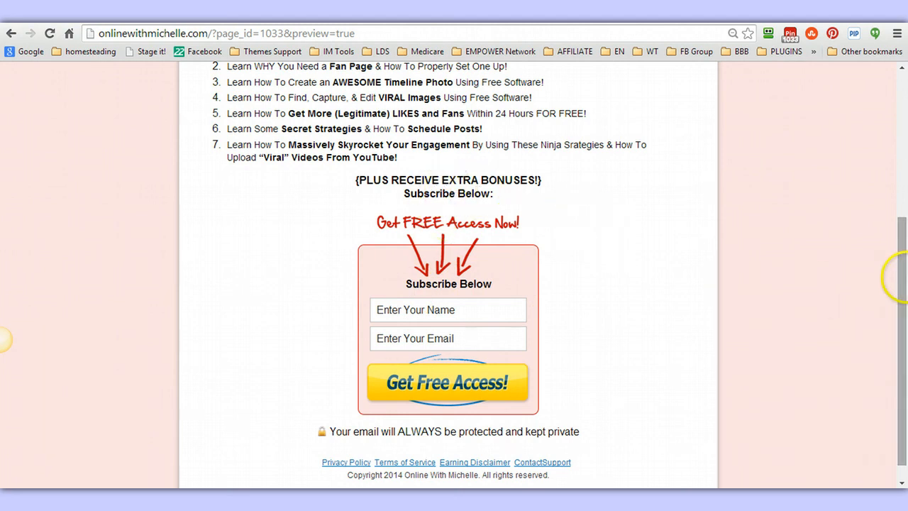
left_click_drag(901, 305, 901, 316)
left_click_drag(532, 410, 302, 424)
left_click(635, 374)
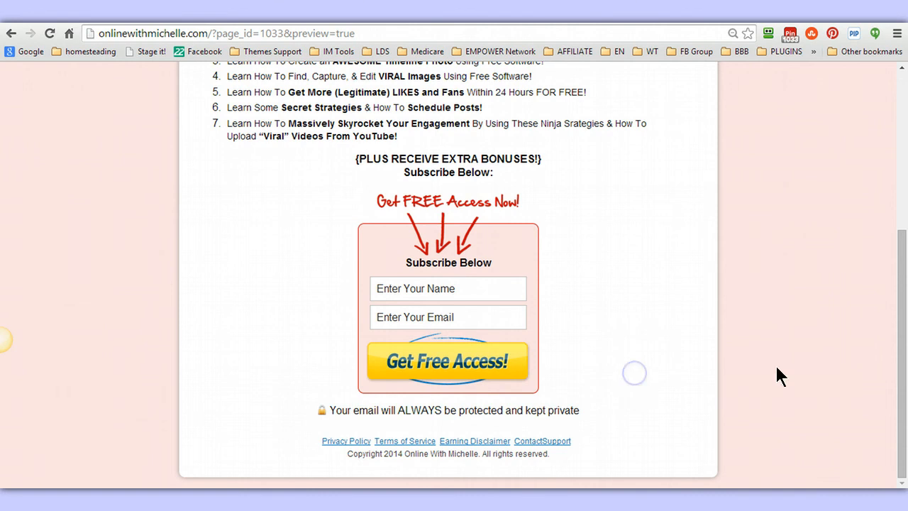
left_click_drag(897, 320, 899, 325)
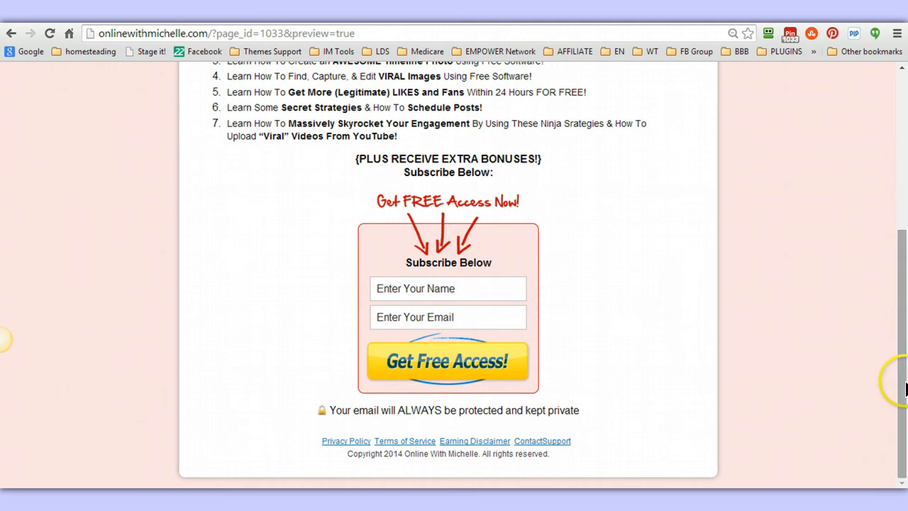
mouse_move(906, 381)
left_mouse_down()
mouse_move(904, 364)
mouse_move(905, 383)
left_mouse_up()
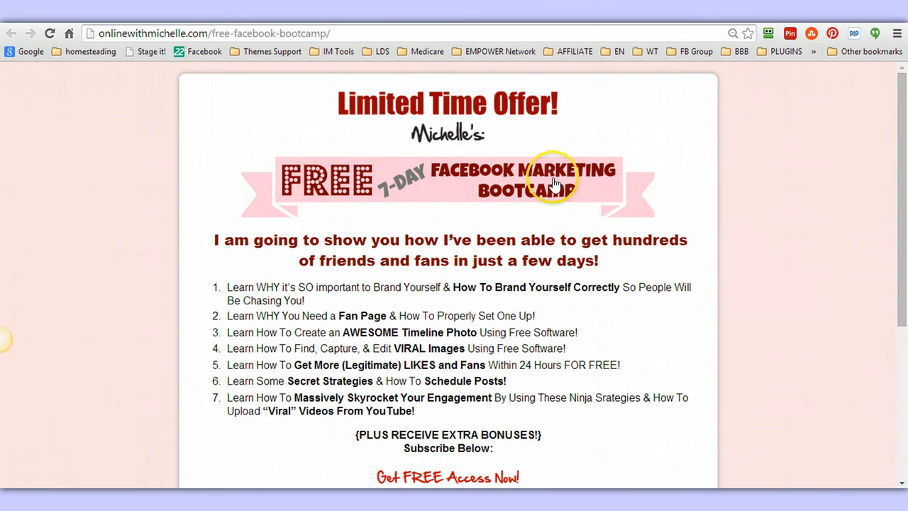
left_click_drag(904, 173, 904, 105)
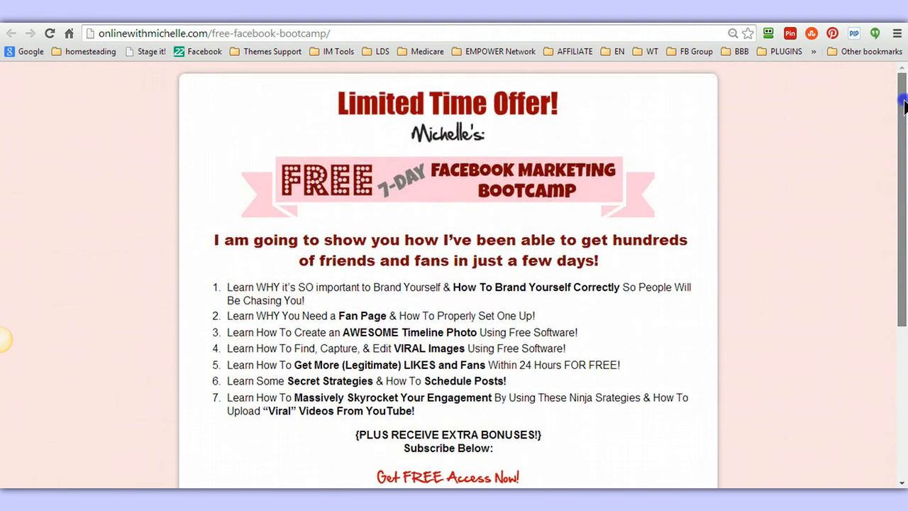